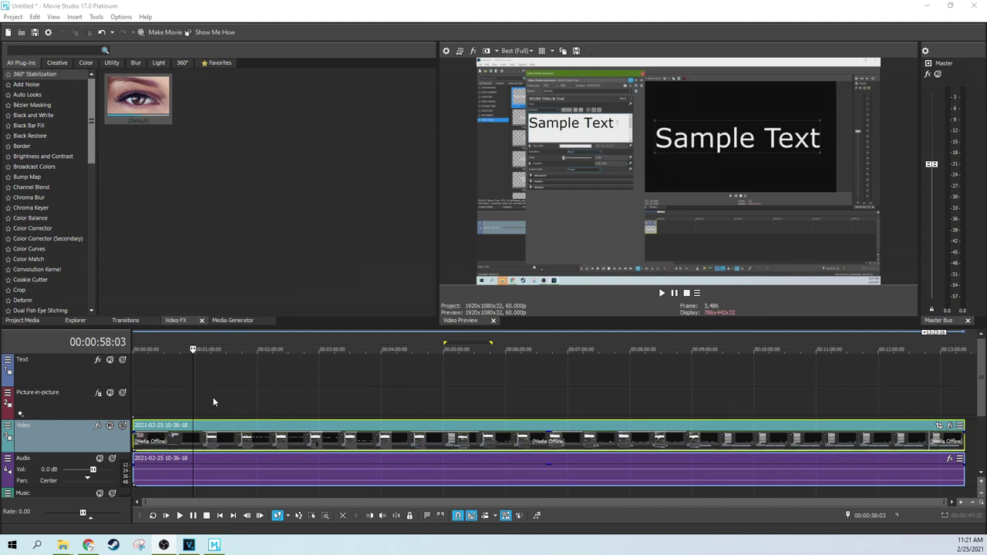
- Preview the project at about 1:14, 3:36 and 0:28, then return to the start
left_click(210, 400)
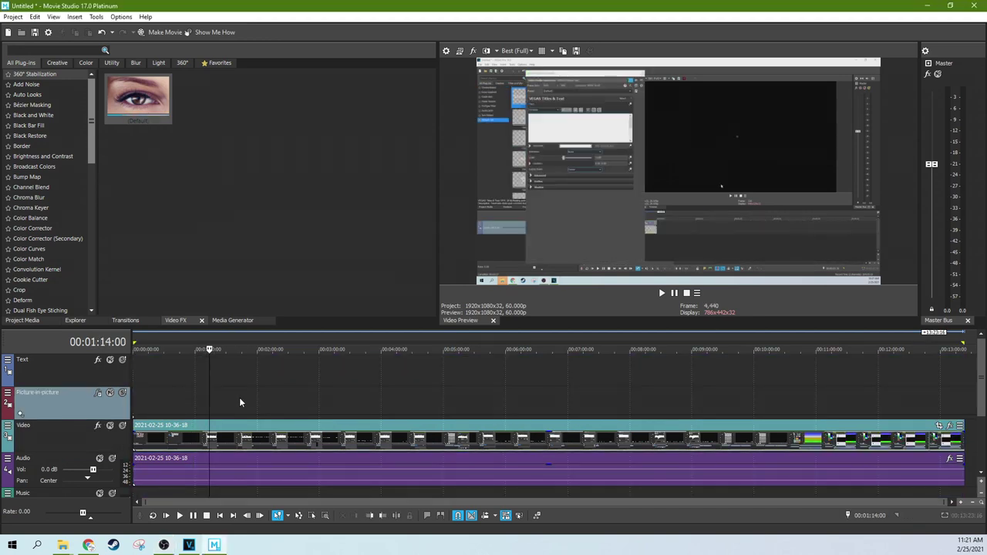
left_click(358, 438)
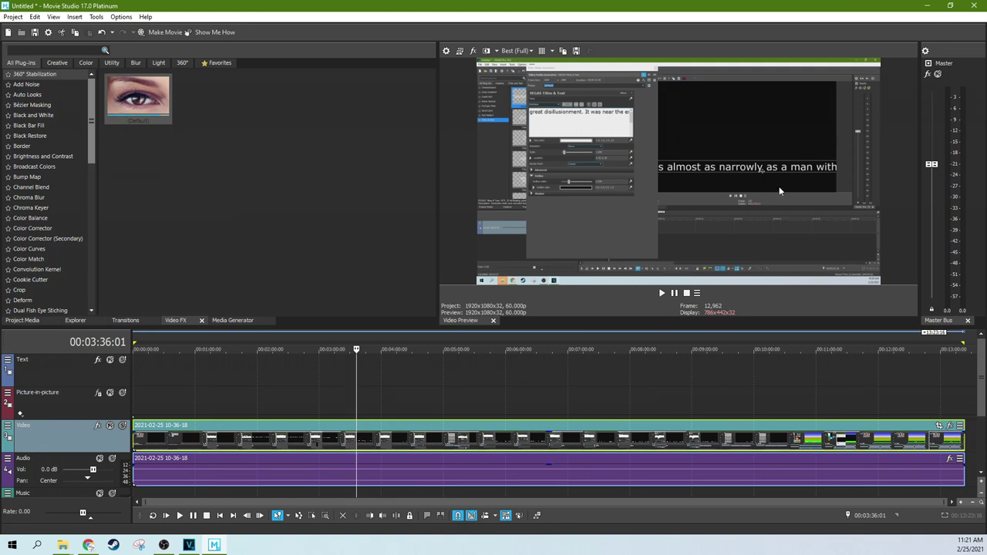
left_click(143, 399)
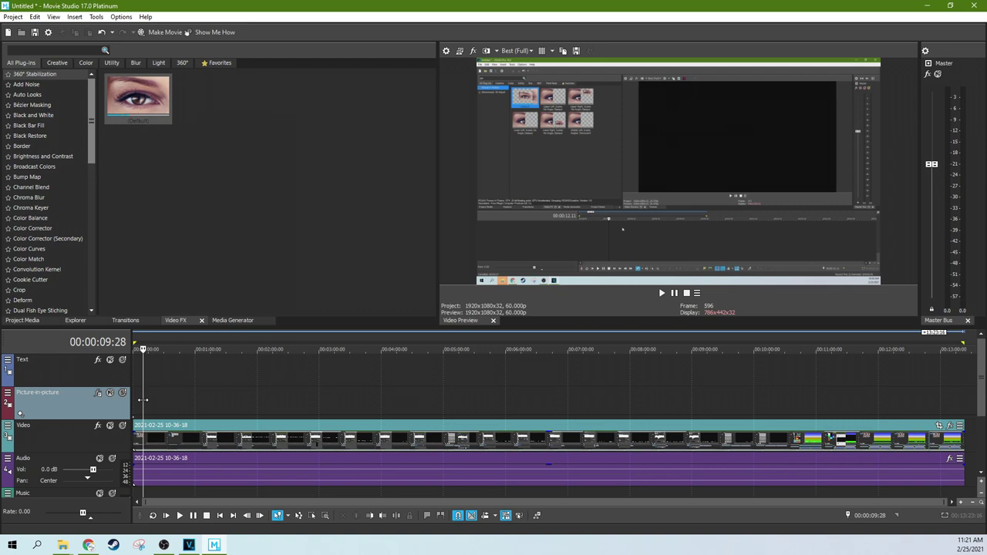
left_click(162, 404)
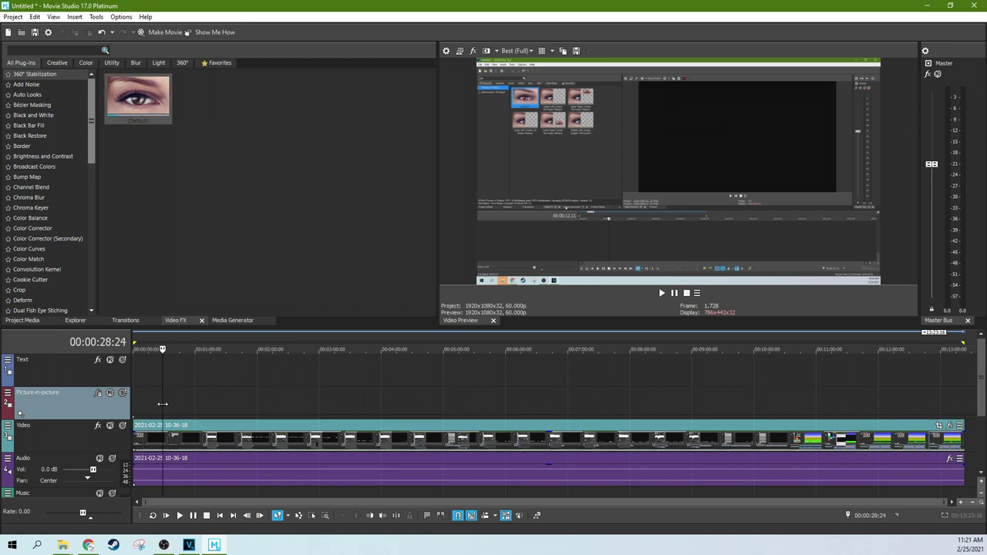
left_click(137, 407)
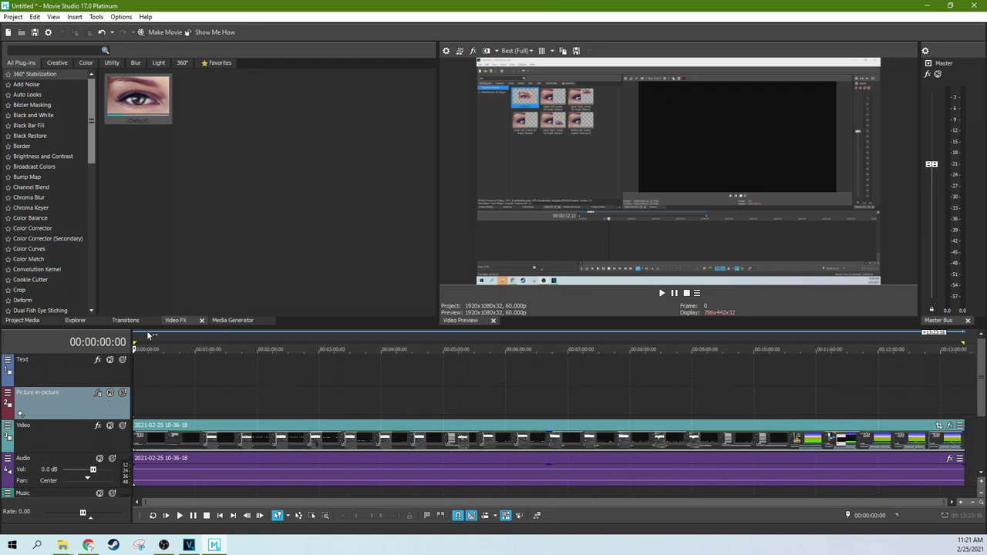
- Delete the empty Picture-in-picture track from the timeline
left_click(225, 408)
left_click(163, 416)
left_click(73, 429)
left_click(75, 413)
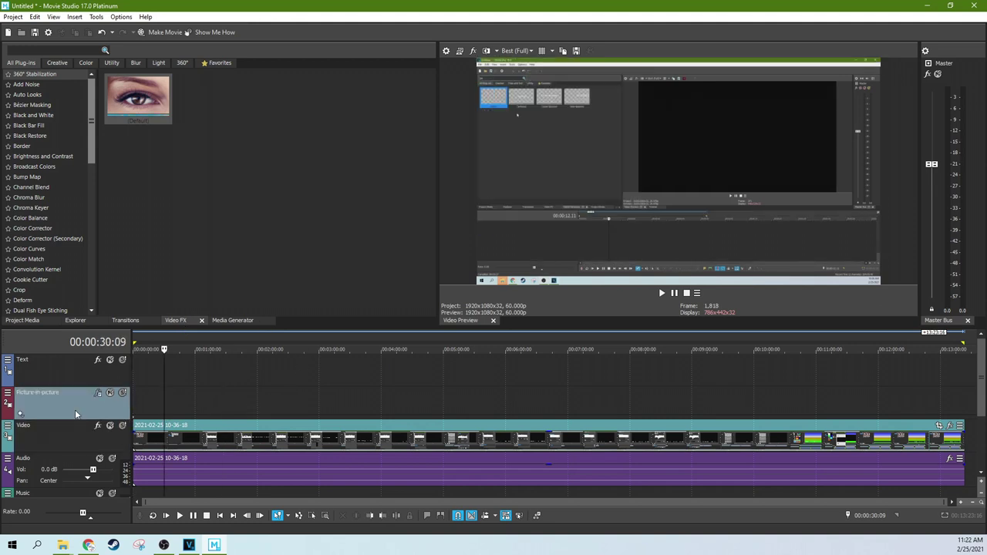
key("Delete")
- Rename the Text track to 'bl'
left_click(158, 378)
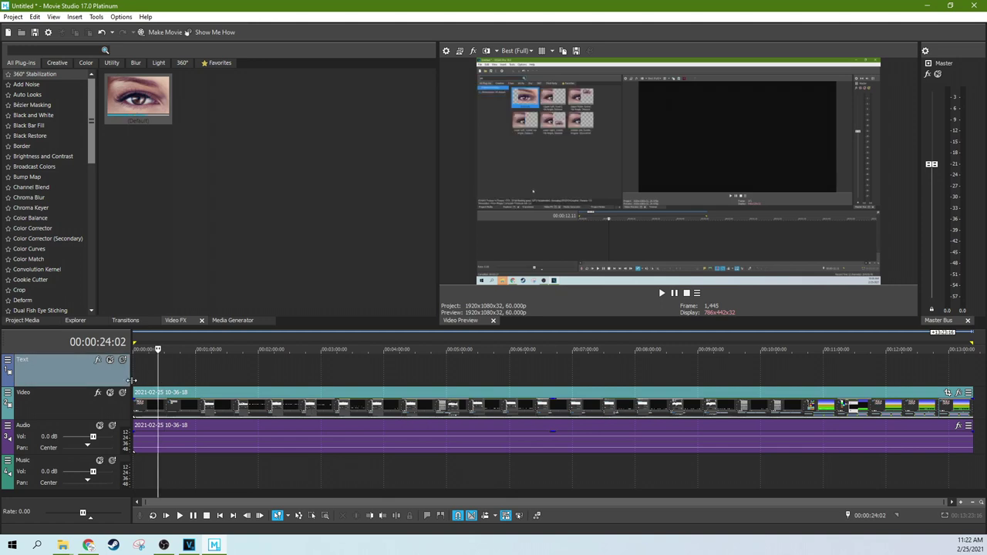
left_click(144, 379)
left_click(137, 378)
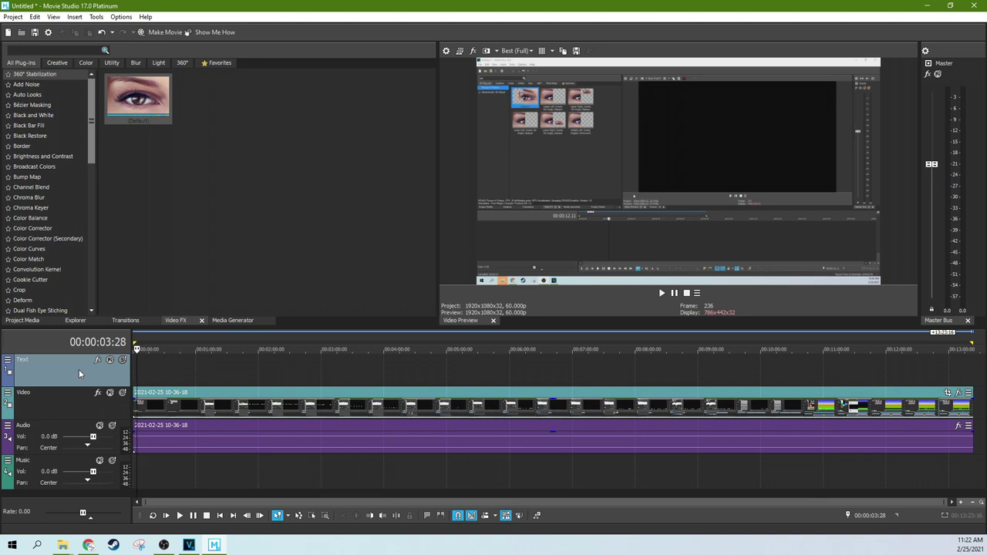
double_click(23, 361)
type("bl")
key("Return")
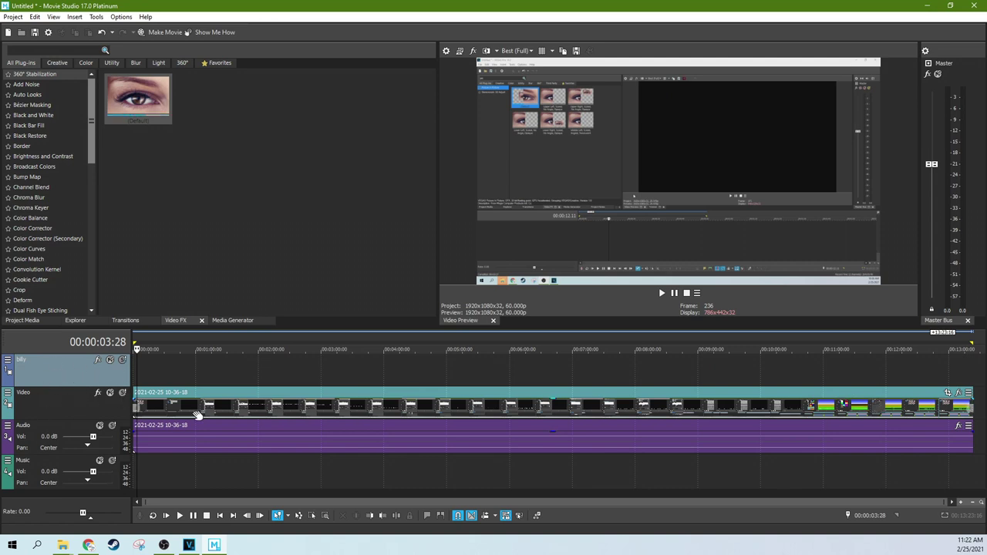
left_click(144, 372)
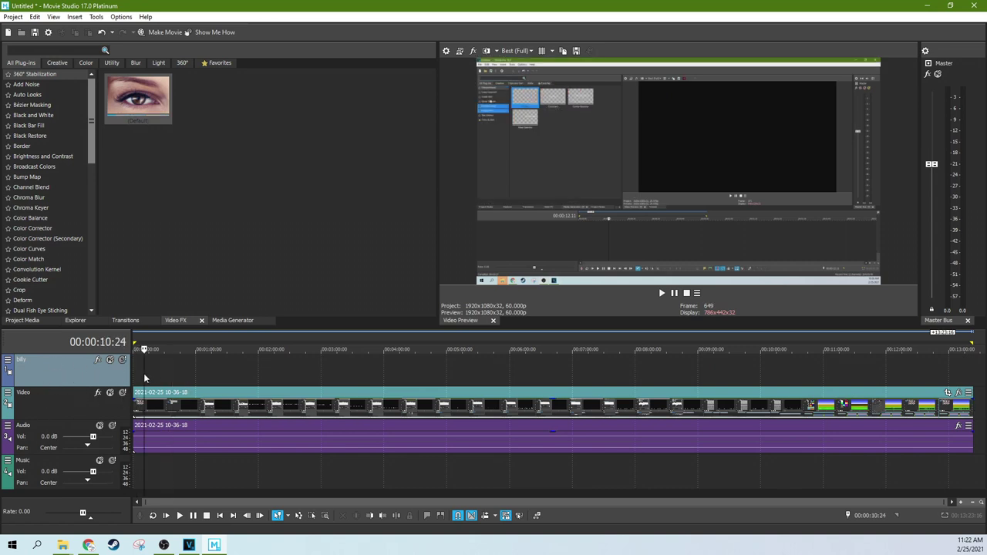
- Drag the Default Sample Text preset from Titles and Text onto the top track
left_click(221, 321)
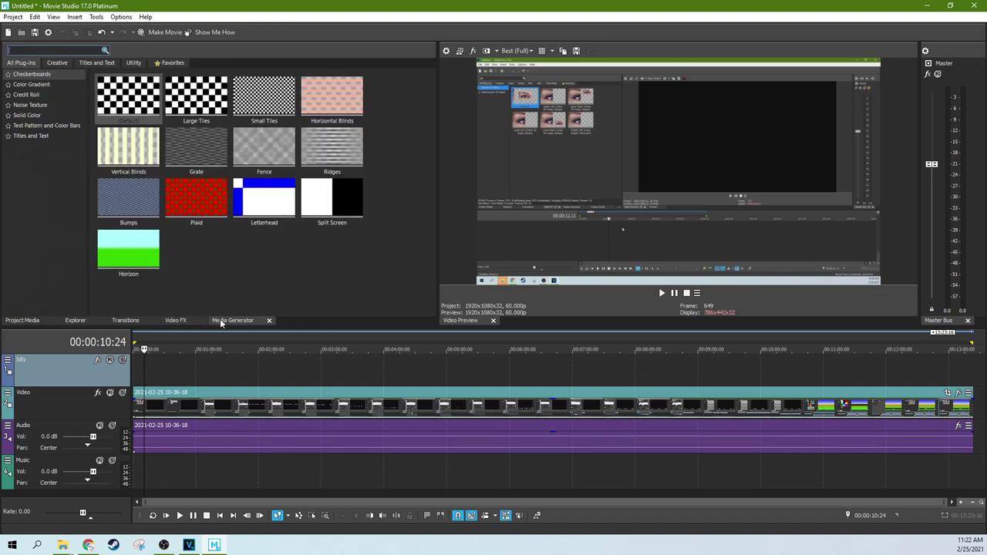
left_click(42, 137)
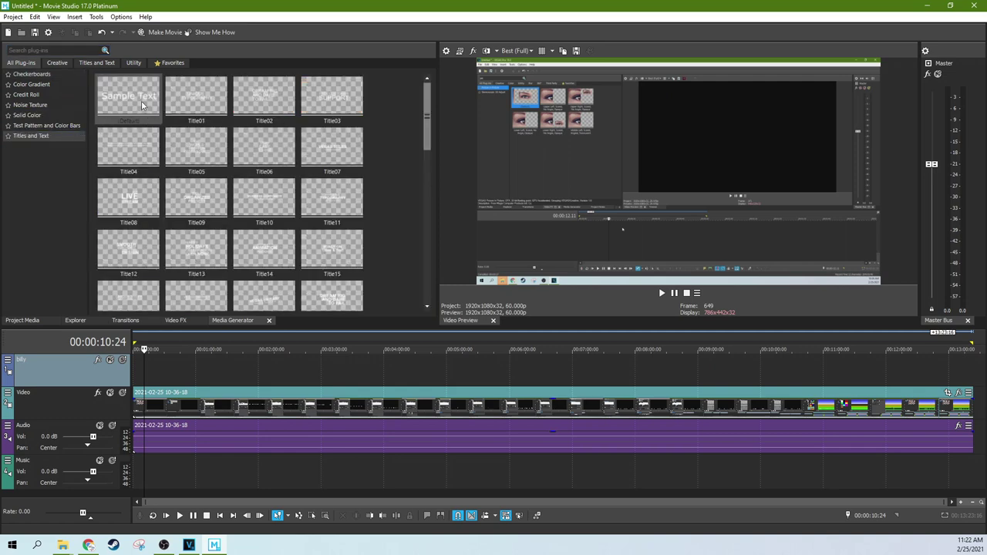
left_click_drag(141, 106, 153, 375)
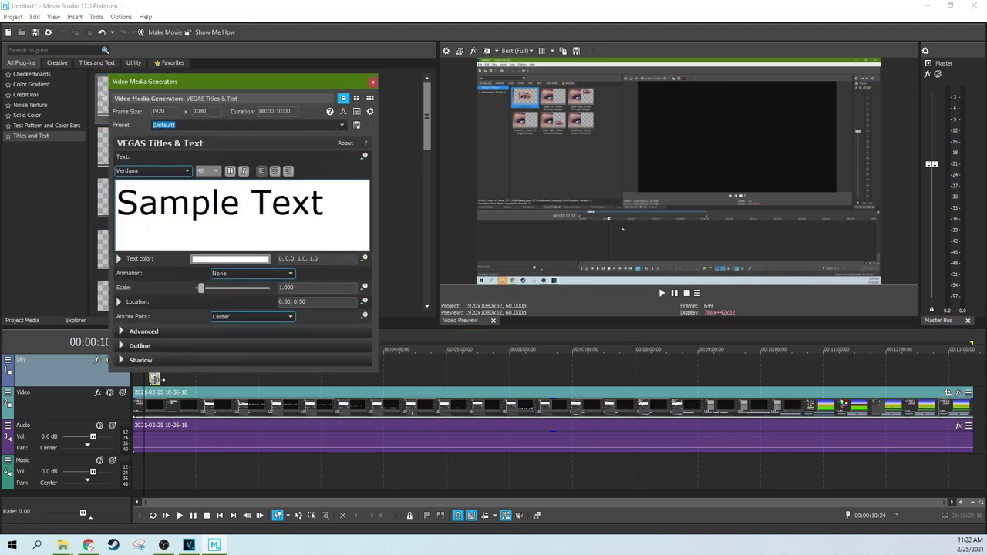
left_click(154, 382)
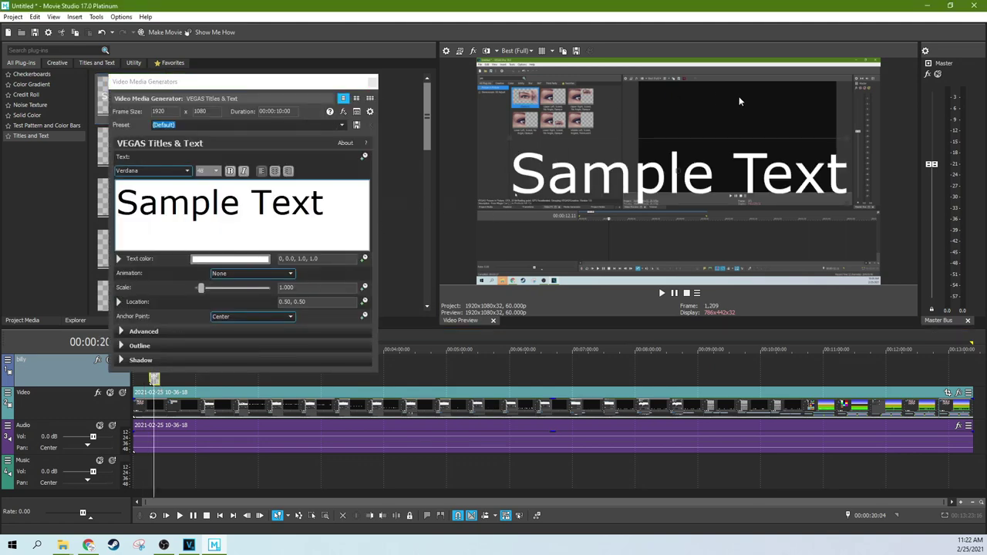
- Set the Sample Text title to size 16 in the Vivian font
left_click(328, 205)
left_click_drag(327, 204, 146, 206)
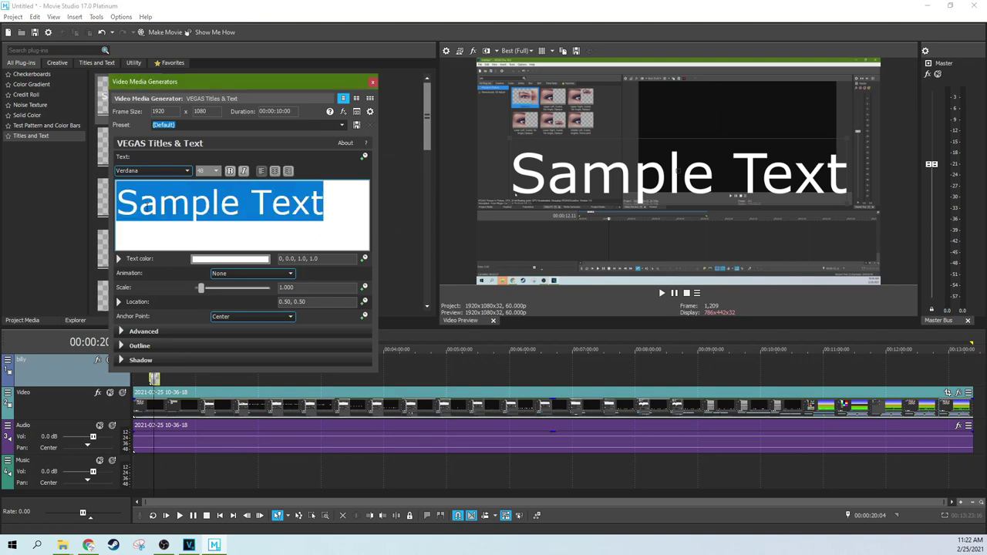
left_click(216, 172)
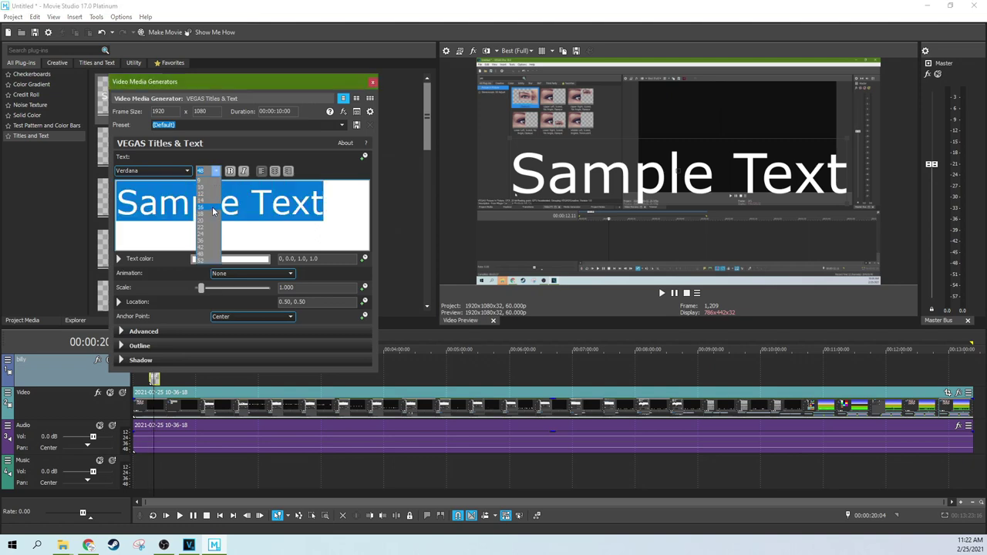
left_click(212, 206)
left_click(161, 170)
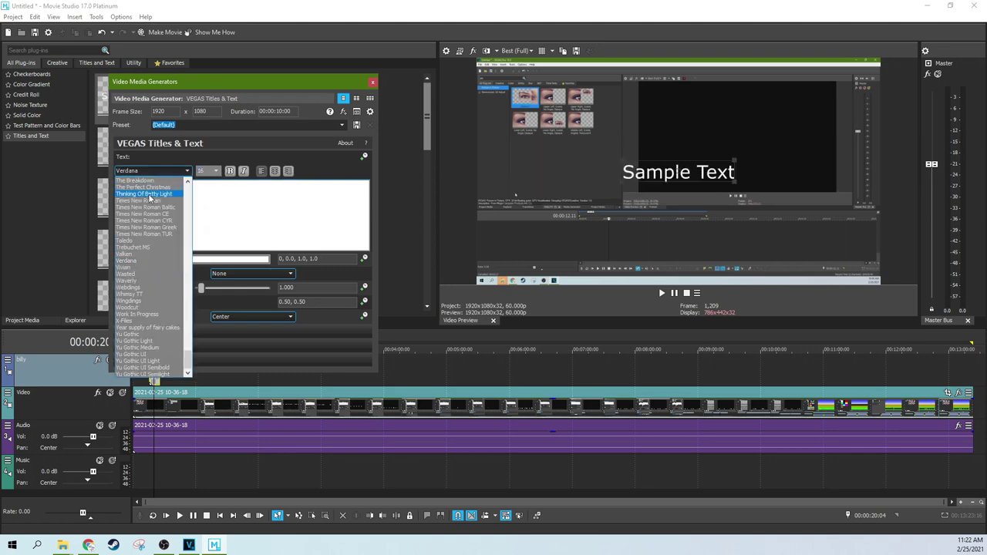
left_click(147, 268)
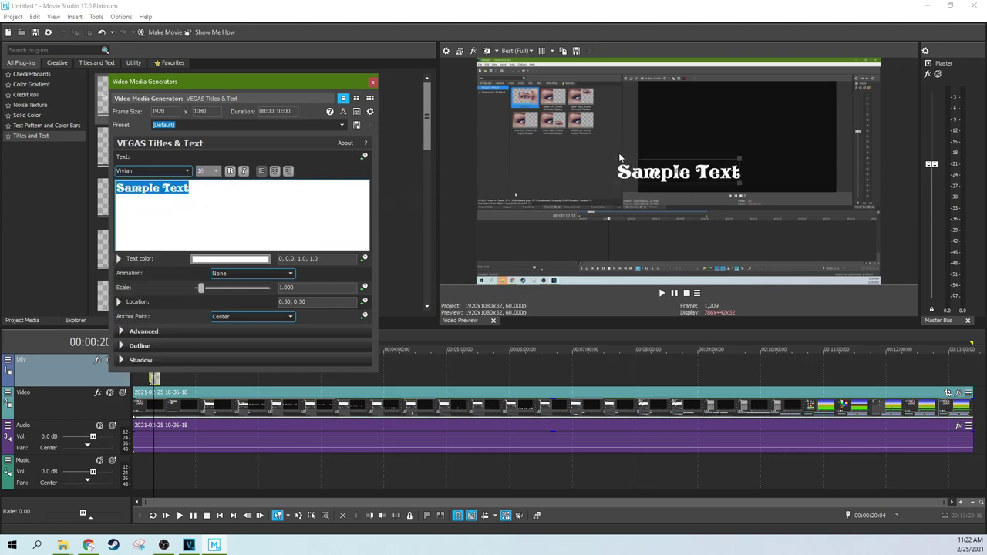
- Move the title down toward the frame bottom and paste the copied sentence over Sample Text
left_click_drag(662, 155, 640, 249)
left_click(264, 226)
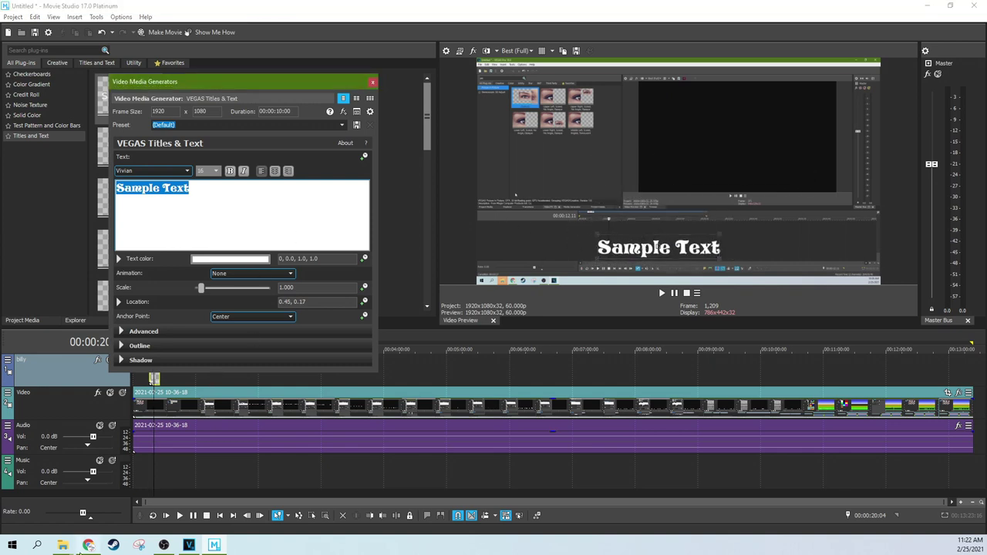
left_click(136, 545)
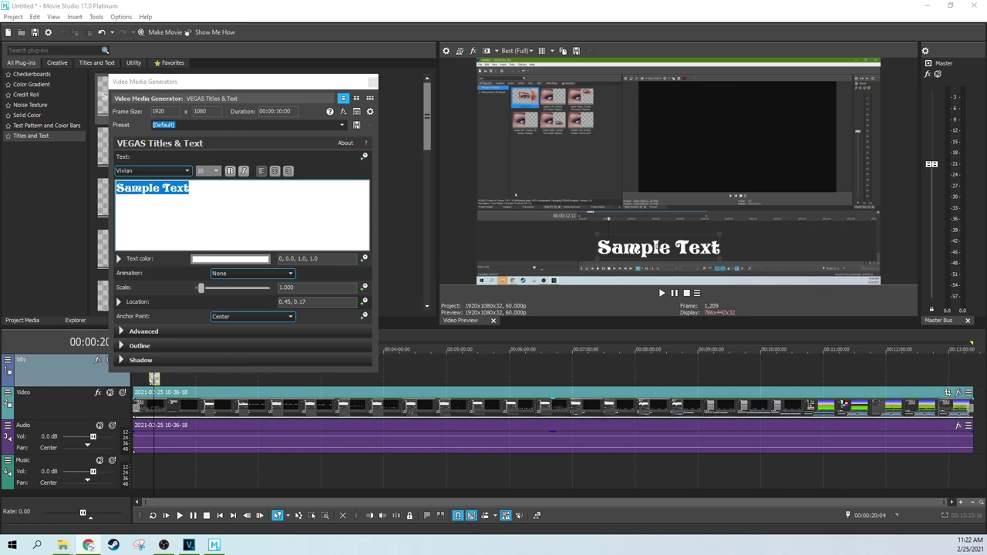
left_click(154, 188)
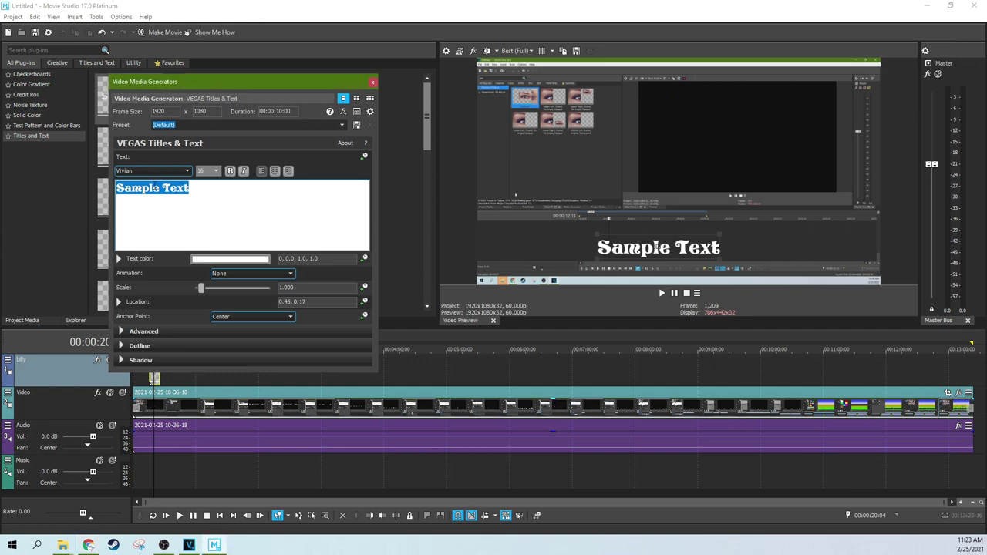
right_click(225, 199)
left_click(243, 230)
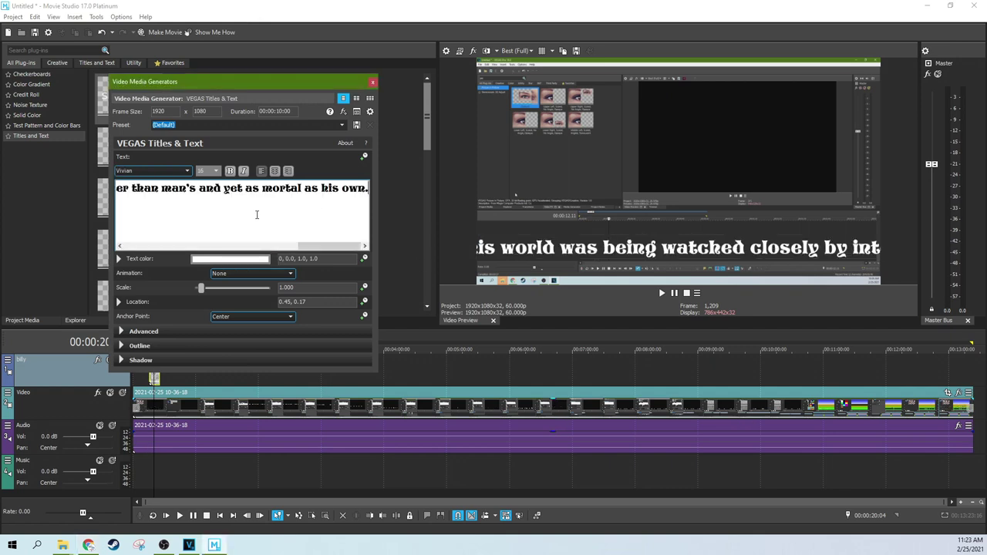
- Select across the pasted sentence's lines, then drag the title rightward across the frame
left_click_drag(332, 247, 356, 226)
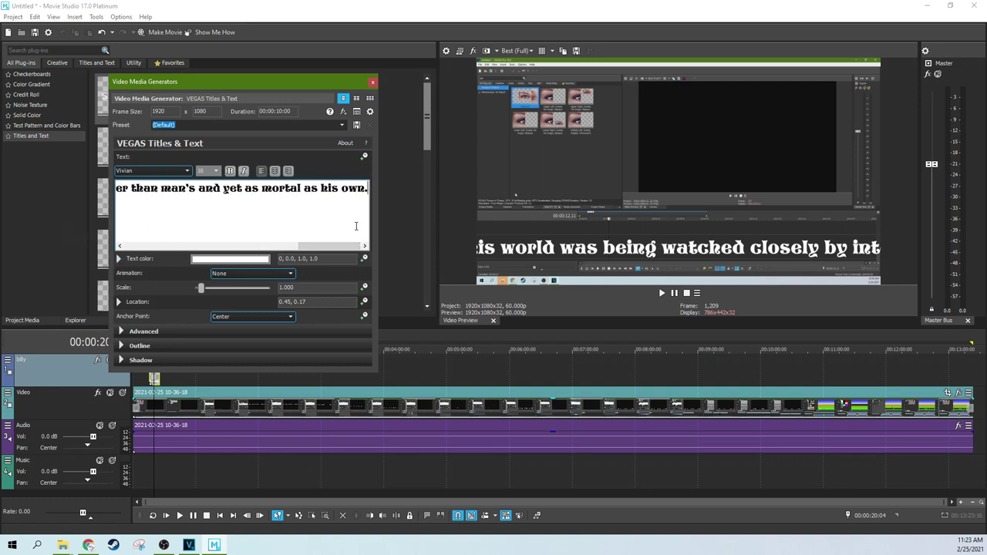
left_click_drag(337, 189, 381, 191)
left_click(335, 201)
left_click_drag(340, 246, 129, 209)
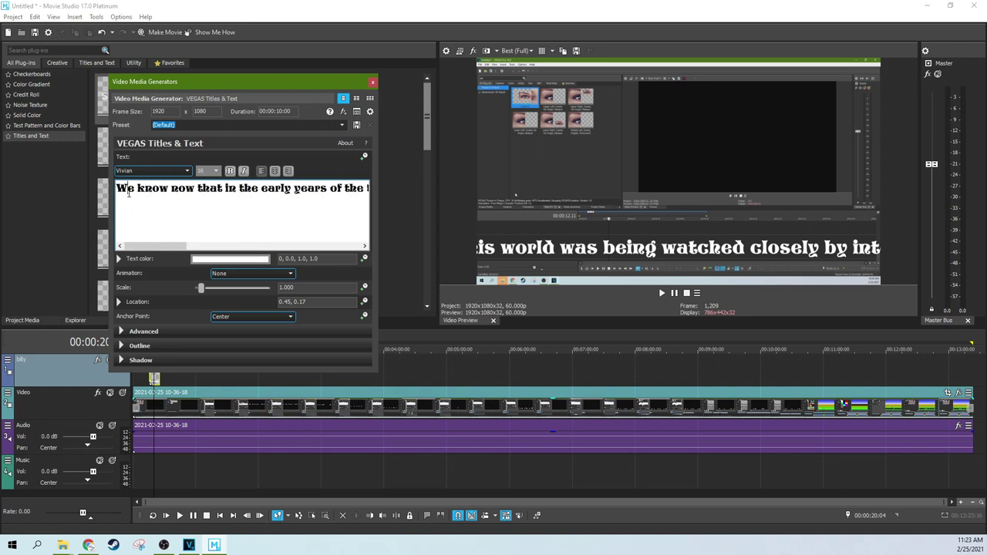
left_click_drag(154, 246, 329, 246)
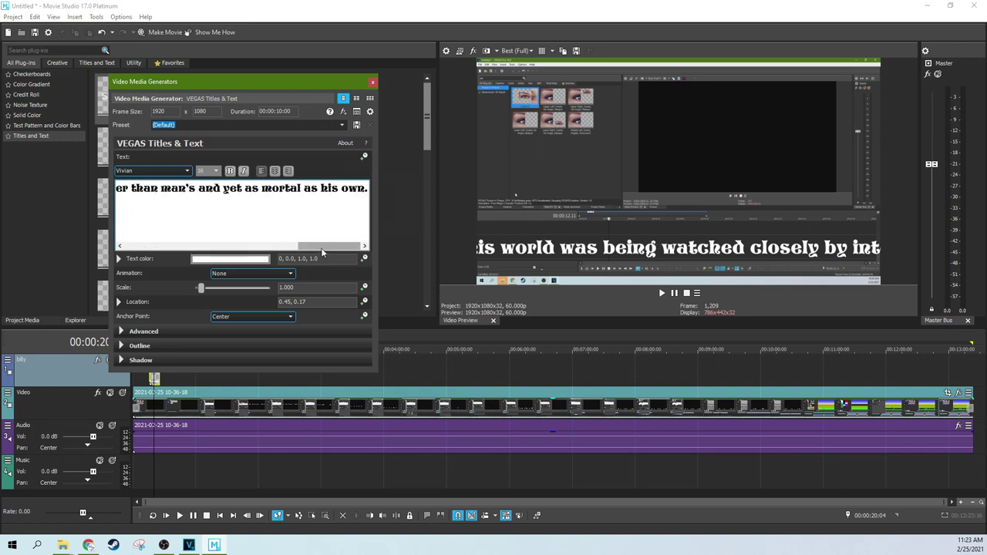
left_click_drag(320, 247, 135, 244)
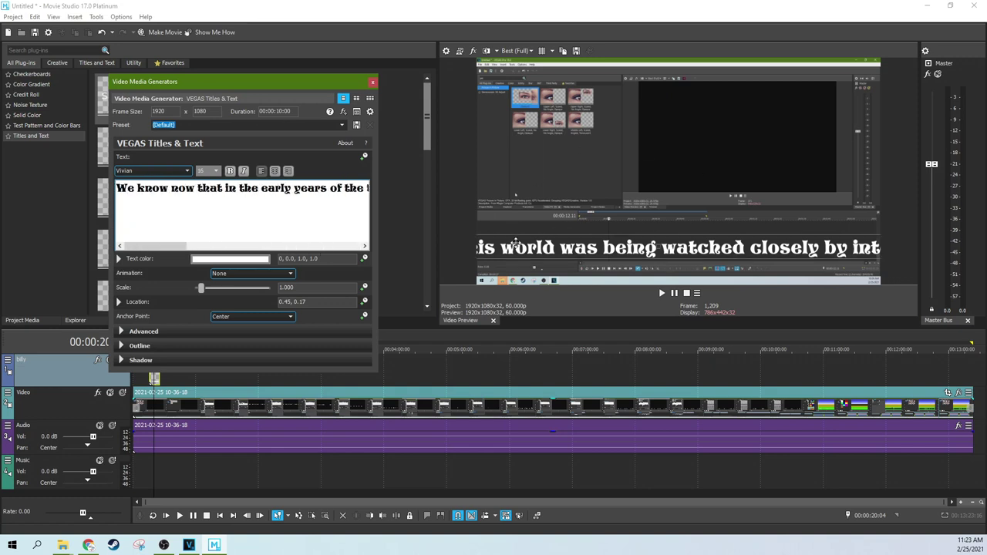
left_click_drag(157, 244, 331, 246)
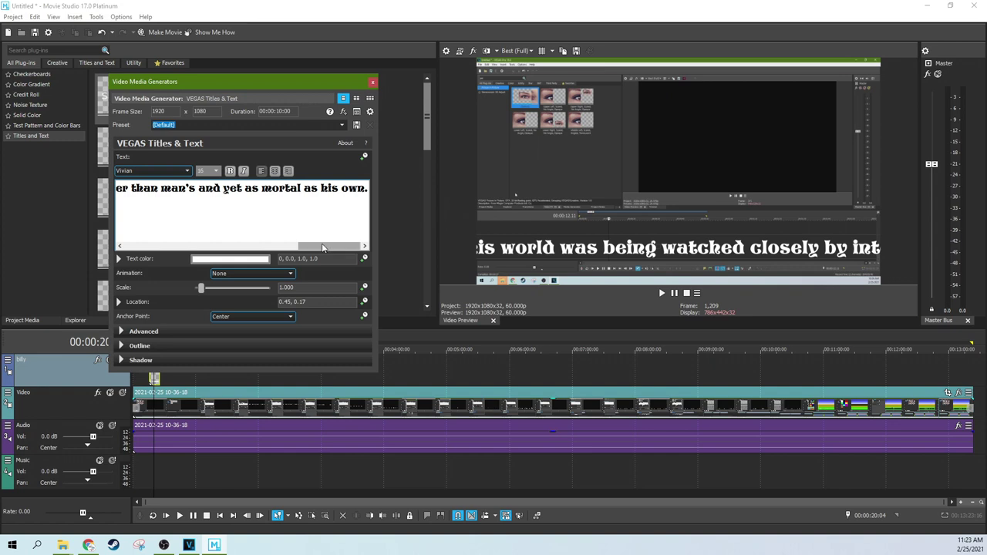
left_click_drag(635, 247, 889, 254)
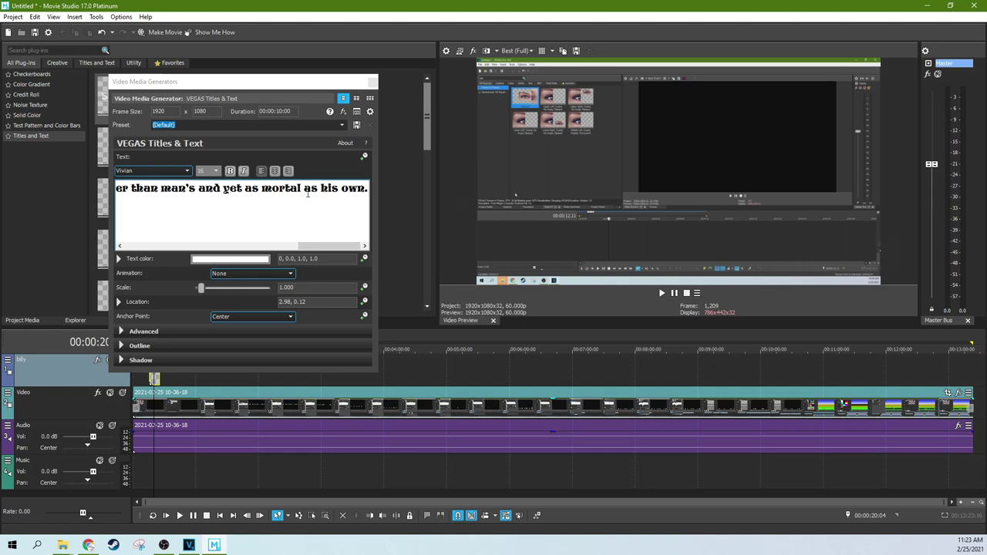
- Show the Location keyframe lanes for the title, now positioned at 2.98, 0.10
left_click(307, 302)
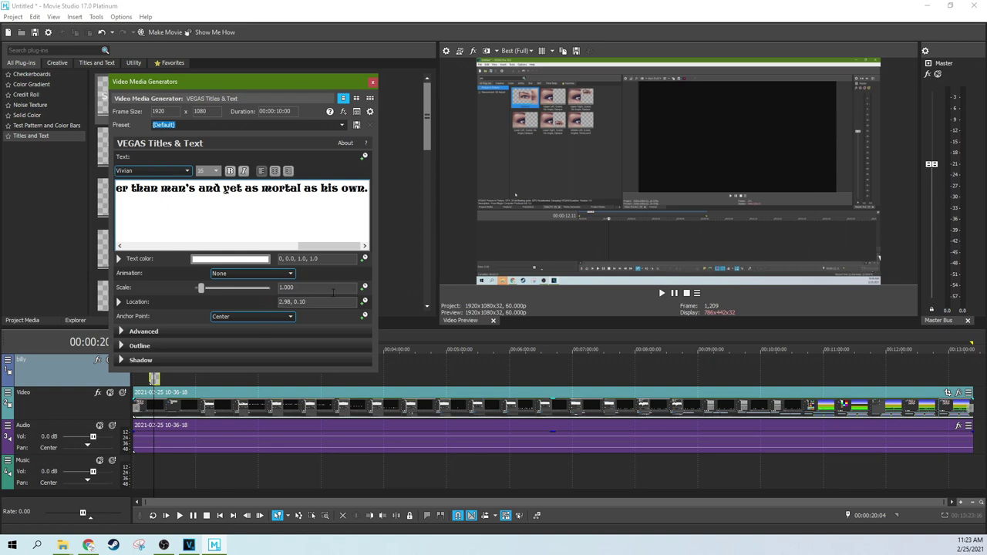
left_click(363, 302)
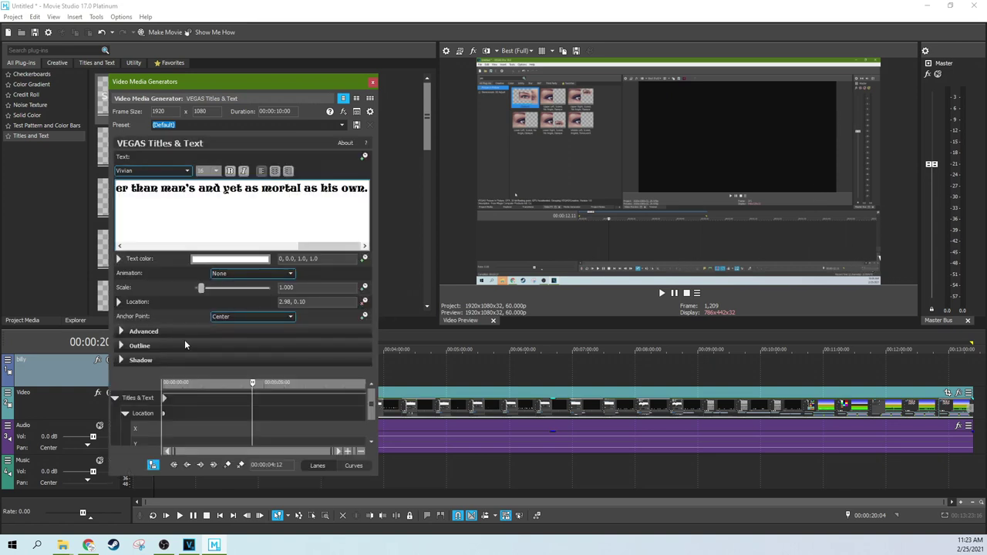
- Move the animation time from 0:00 to 10:00 and slide the text line left in the preview
left_click(162, 398)
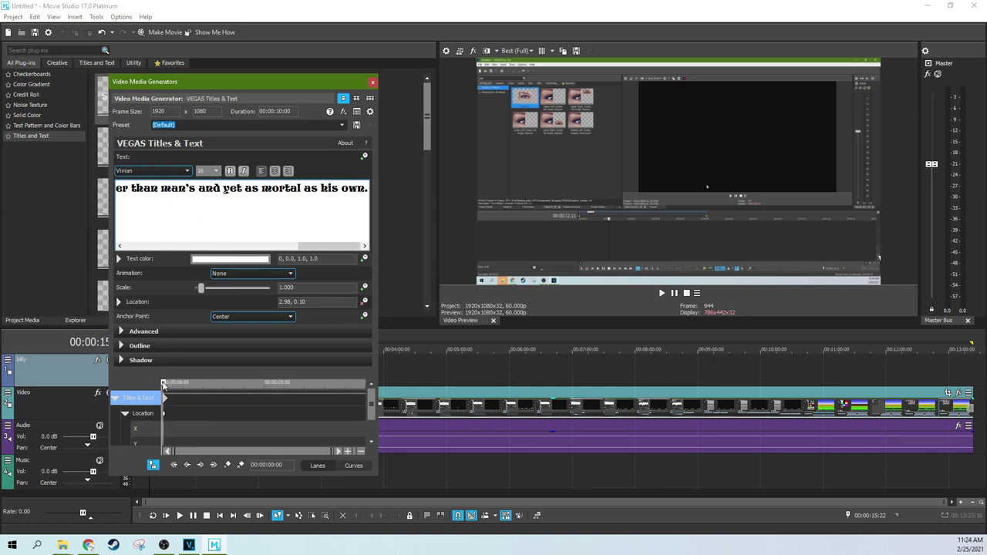
left_click_drag(163, 381, 376, 373)
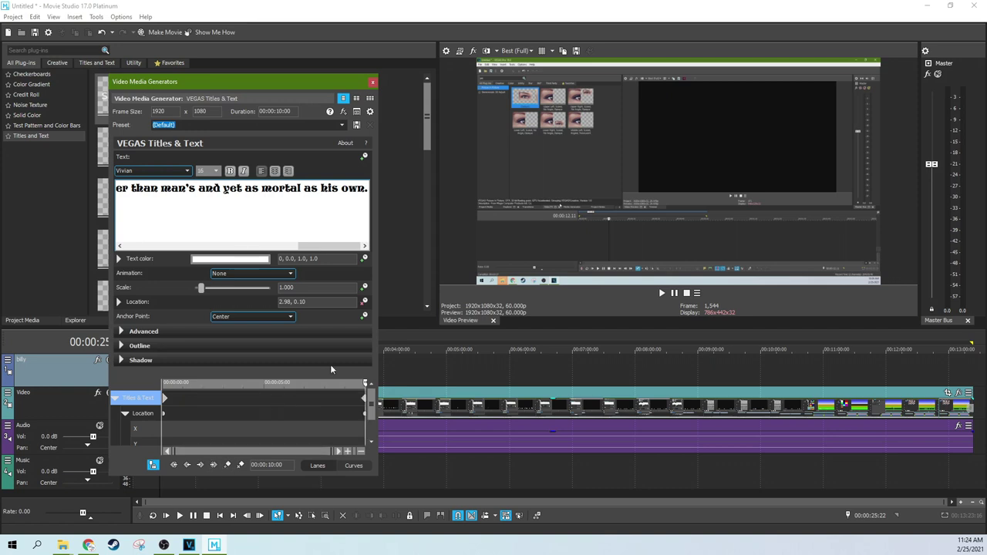
left_click(879, 259)
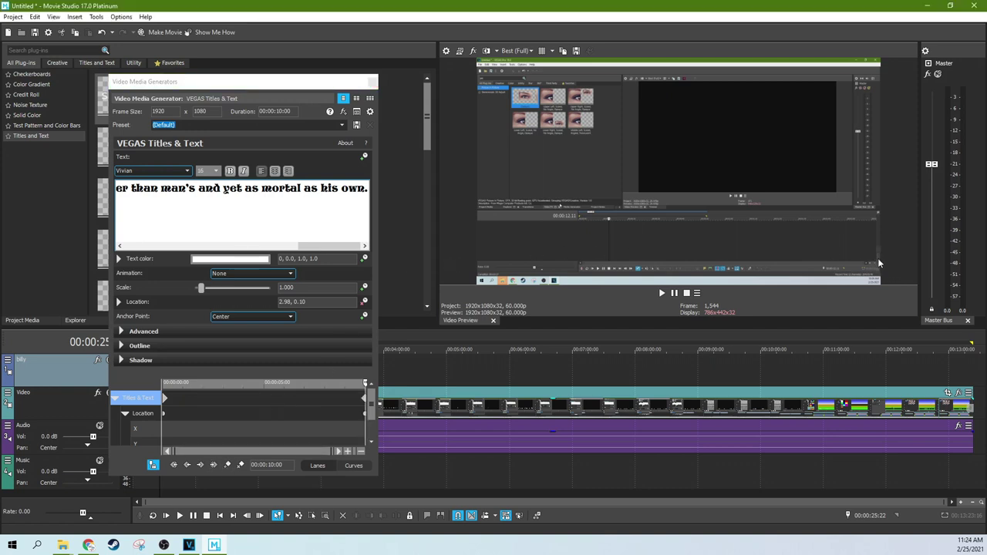
left_click_drag(879, 256, 366, 382)
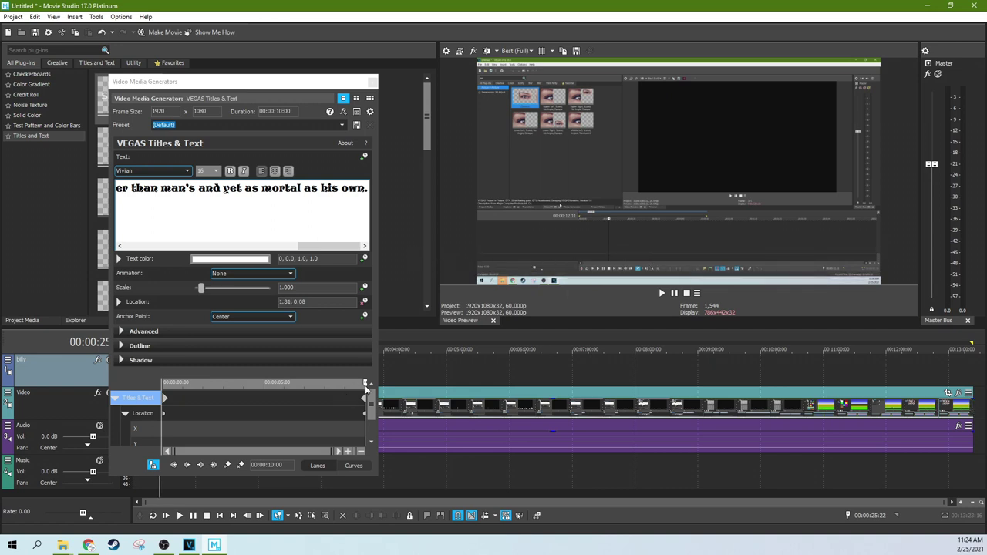
left_click(367, 382)
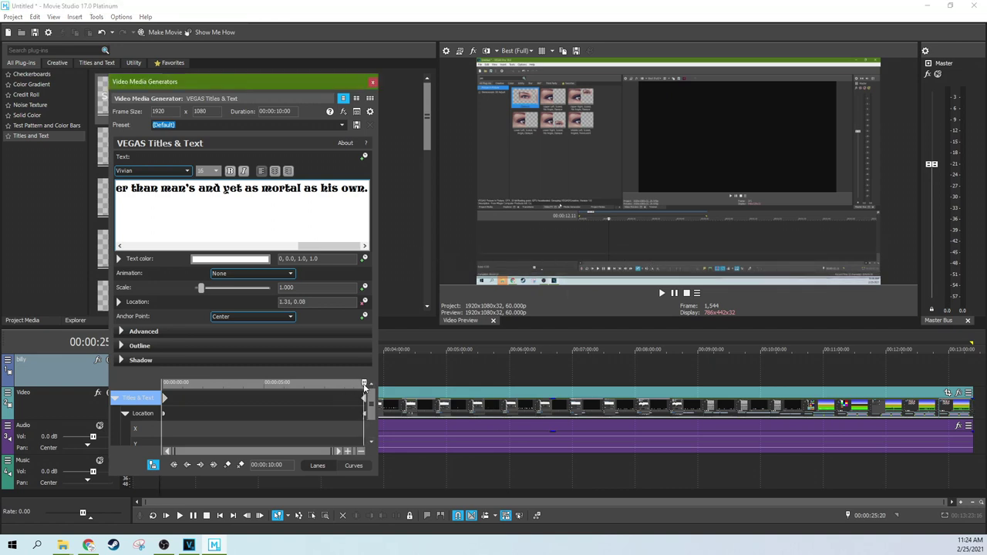
- At 10 seconds, slide the line further left and edit Location to -1.98, 0.10
left_click(345, 384)
left_click_drag(345, 384, 375, 388)
left_click_drag(660, 267, 435, 266)
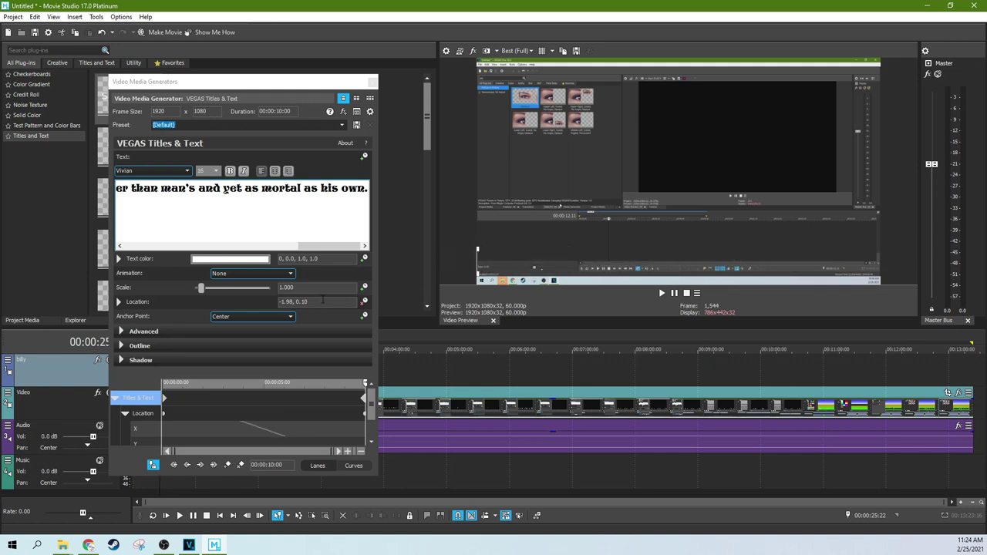
left_click(322, 301)
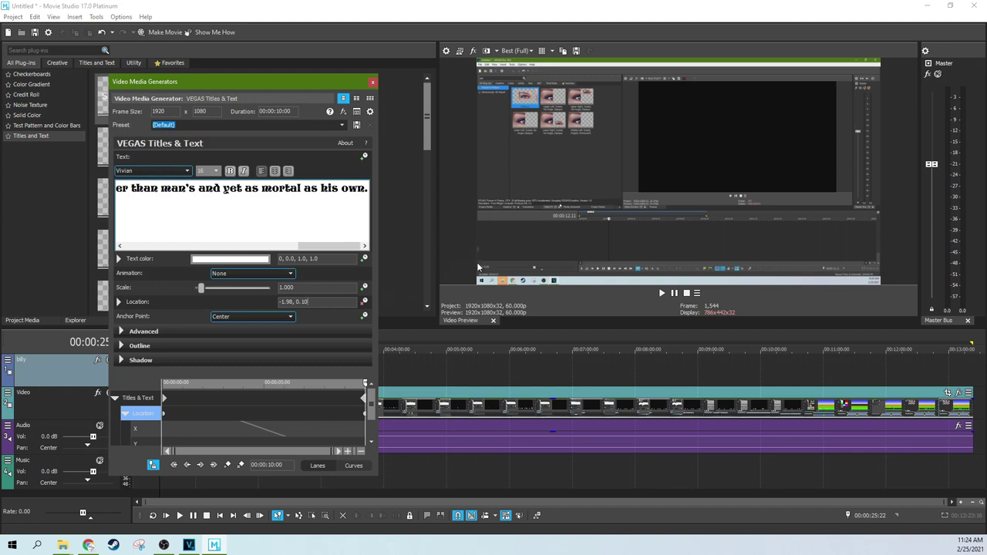
key("BackSpace")
type("5")
left_click(318, 303)
- Confirm the end position and move the title clip to the timeline start at 00:00:00
key("Up")
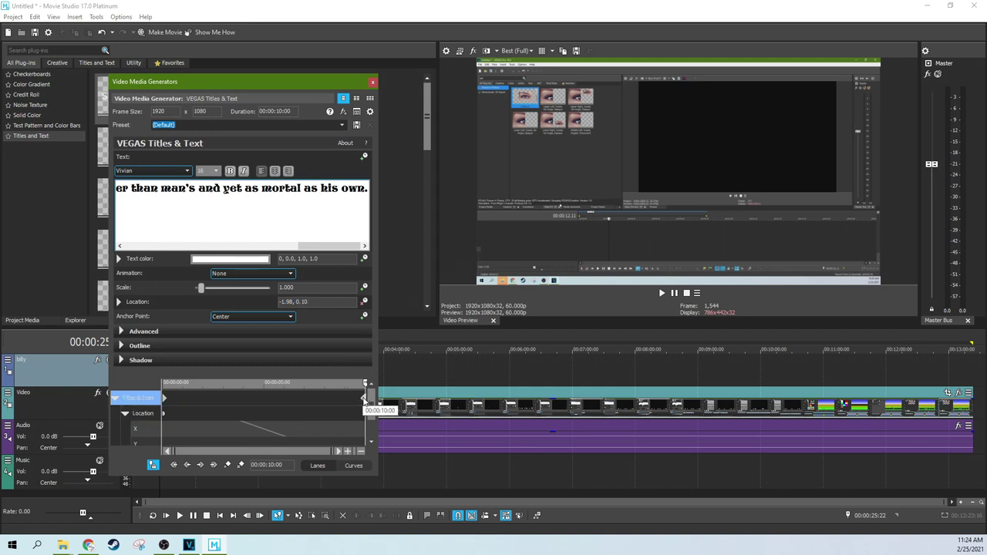
left_click(428, 367)
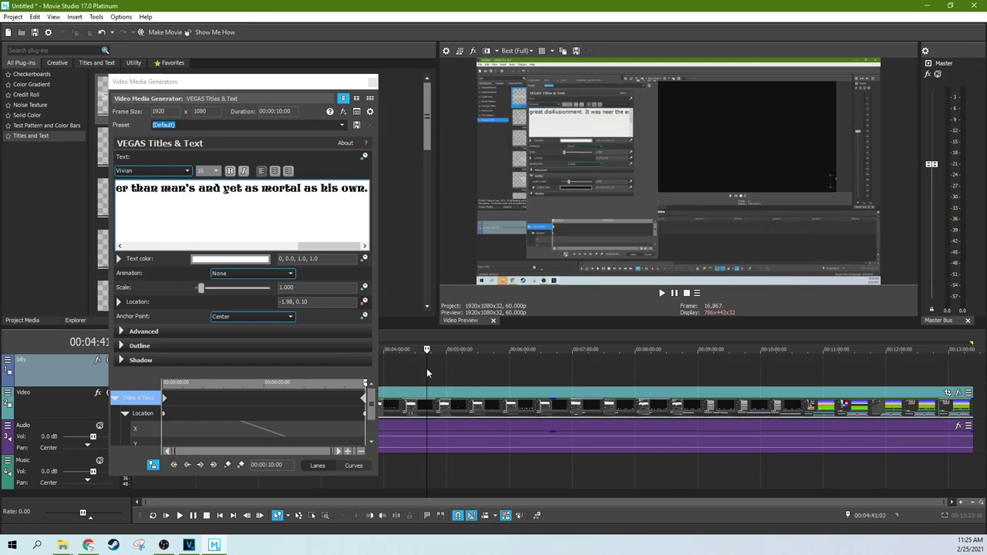
left_click_drag(340, 88, 604, 86)
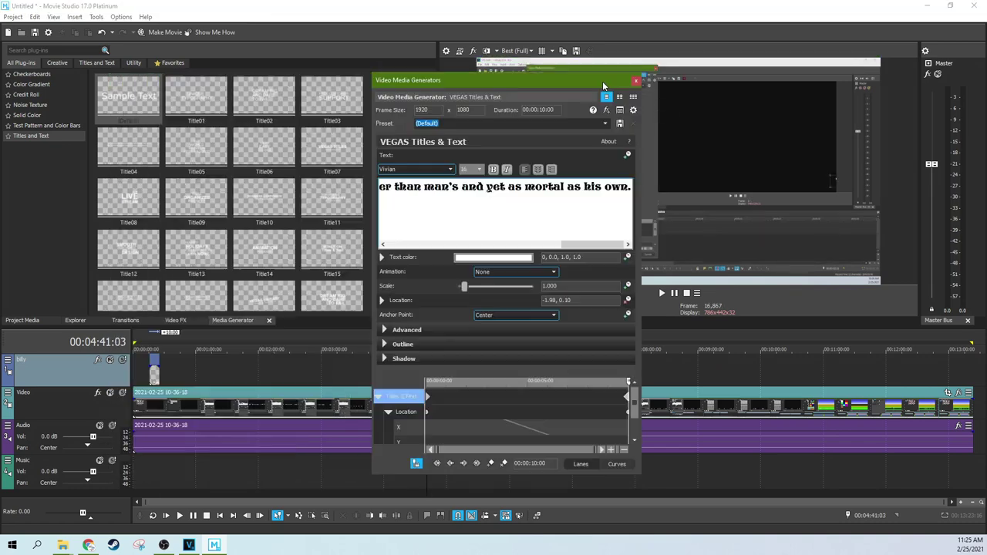
left_click_drag(153, 376, 131, 384)
- Play from the start and pause to confirm the text scrolls leftward
left_click(138, 383)
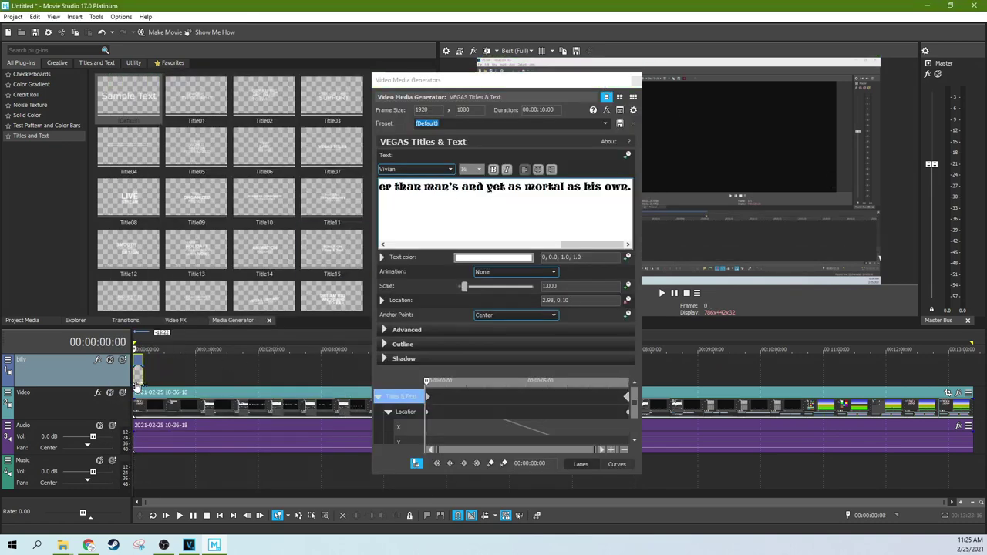
key("space")
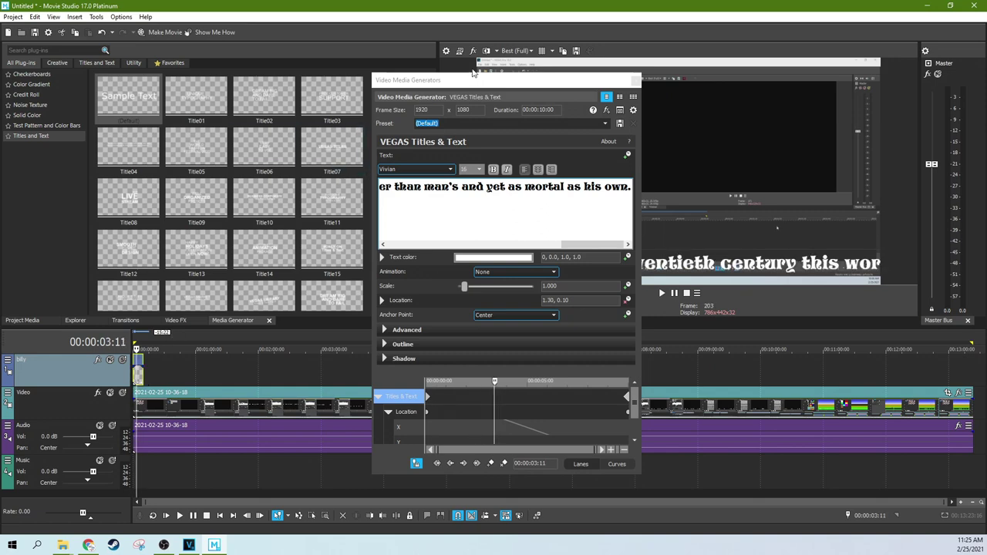
left_click_drag(417, 79, 212, 40)
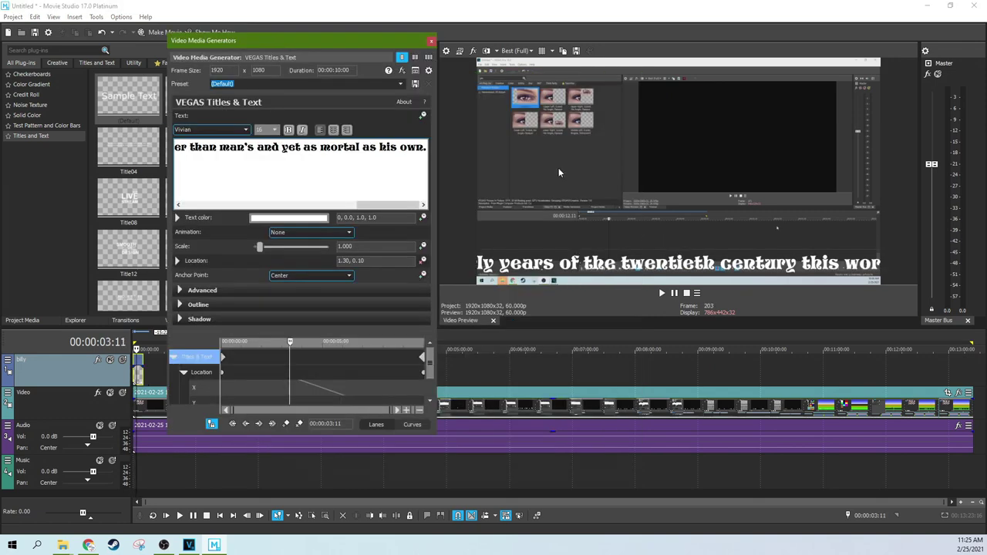
left_click(179, 516)
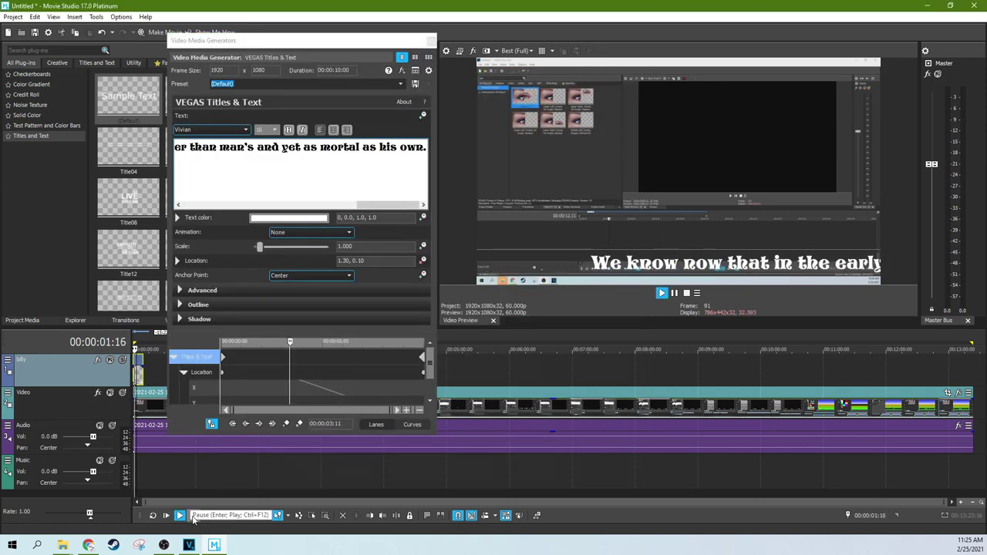
left_click(194, 516)
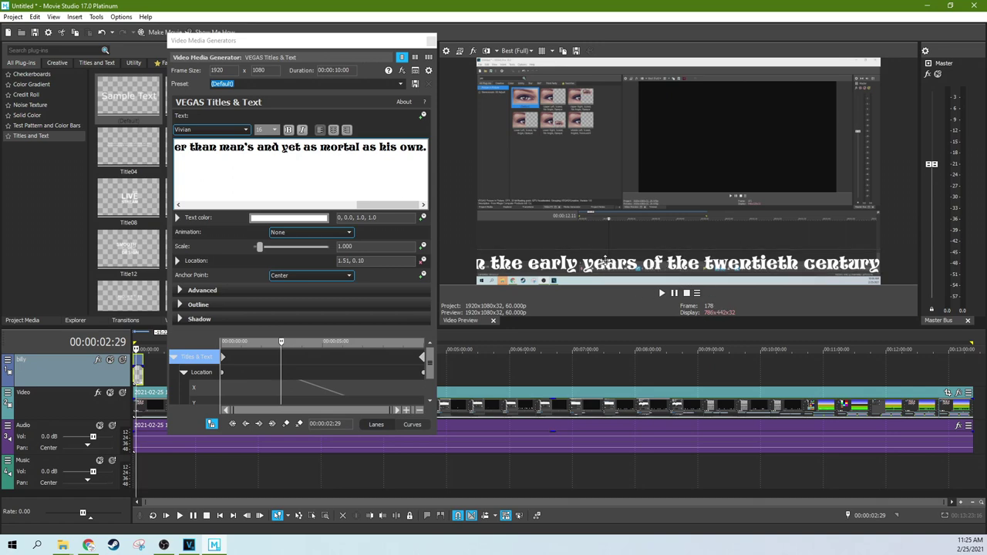
- Close the Video Media Generators window and zoom the timeline onto the title clip
left_click_drag(388, 40, 574, 61)
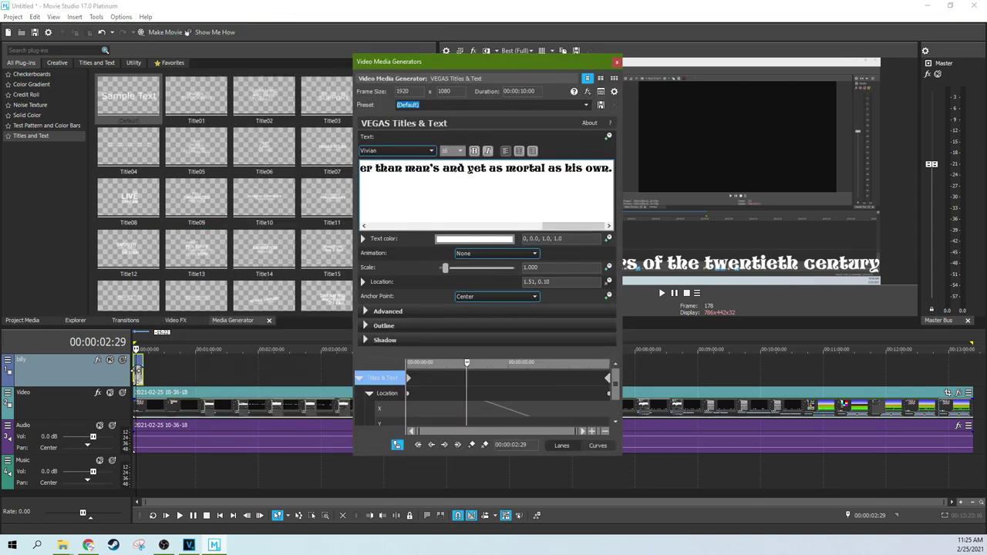
left_click(137, 348)
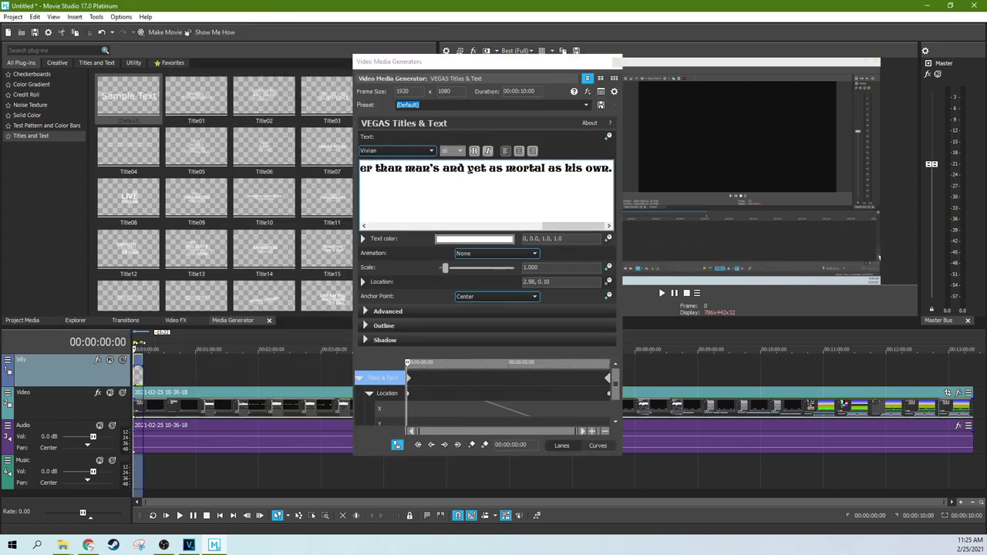
right_click(138, 349)
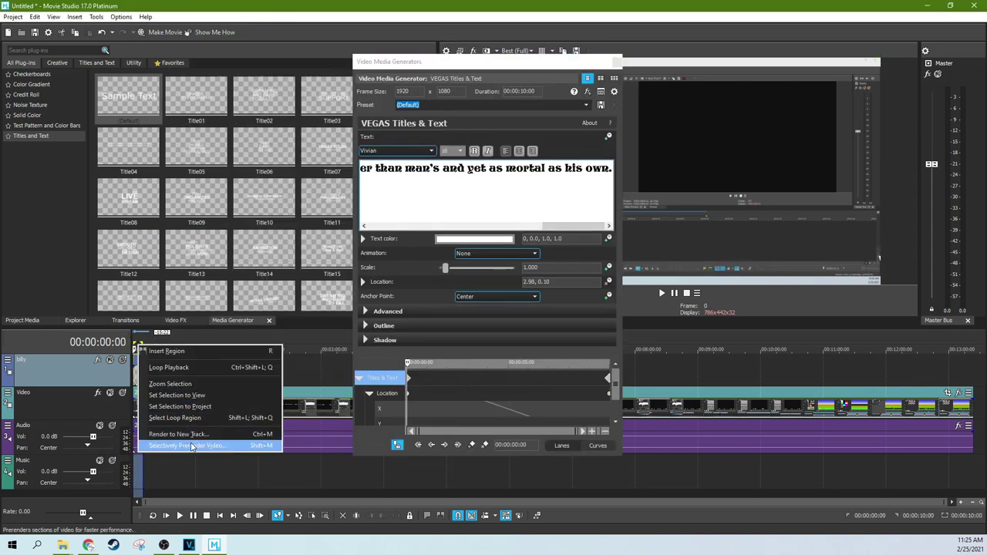
left_click(615, 62)
left_click(615, 62)
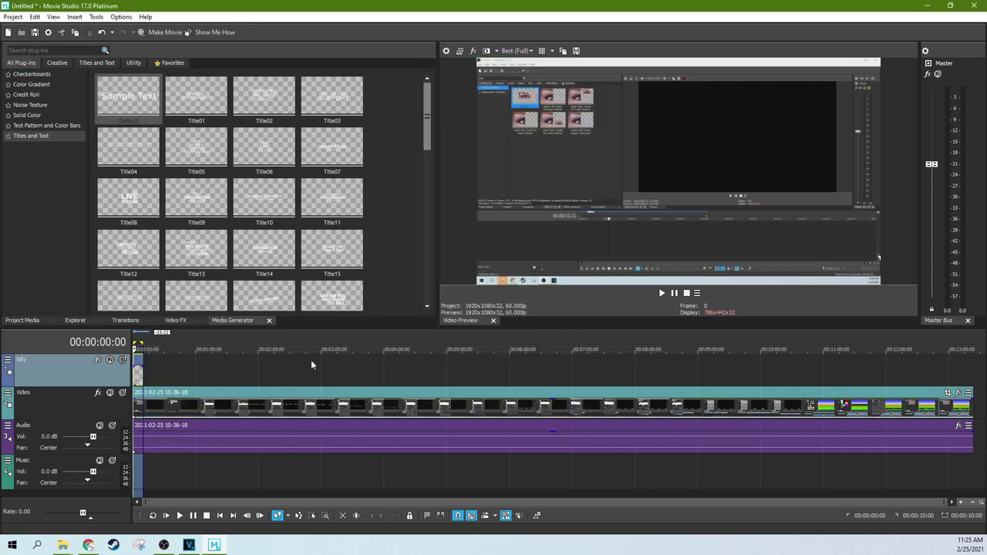
scroll(205, 407, "down", 5)
scroll(205, 405, "up", 5)
left_click(176, 375)
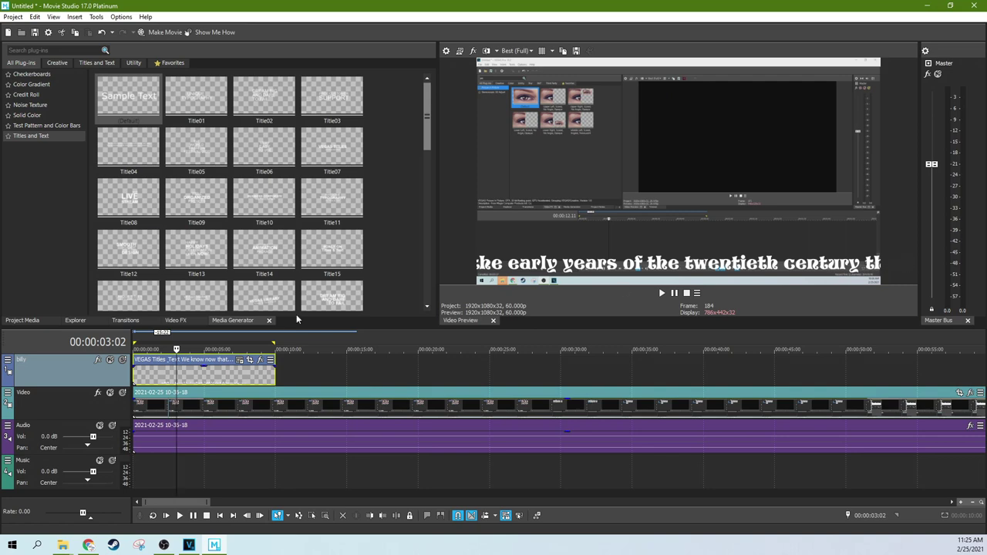
- Reopen the title generator and set its Duration to 00:00:30:00
left_click(241, 360)
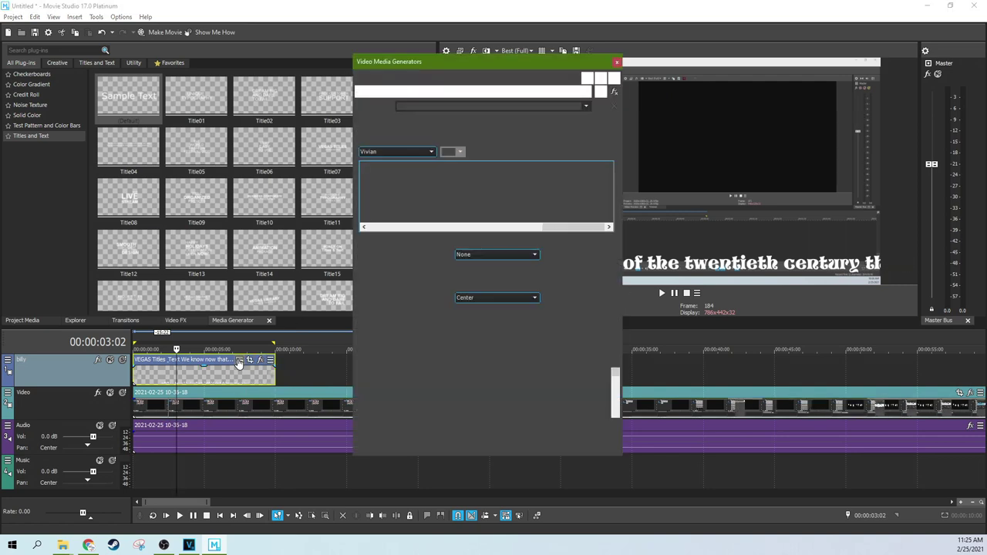
left_click_drag(460, 57, 290, 53)
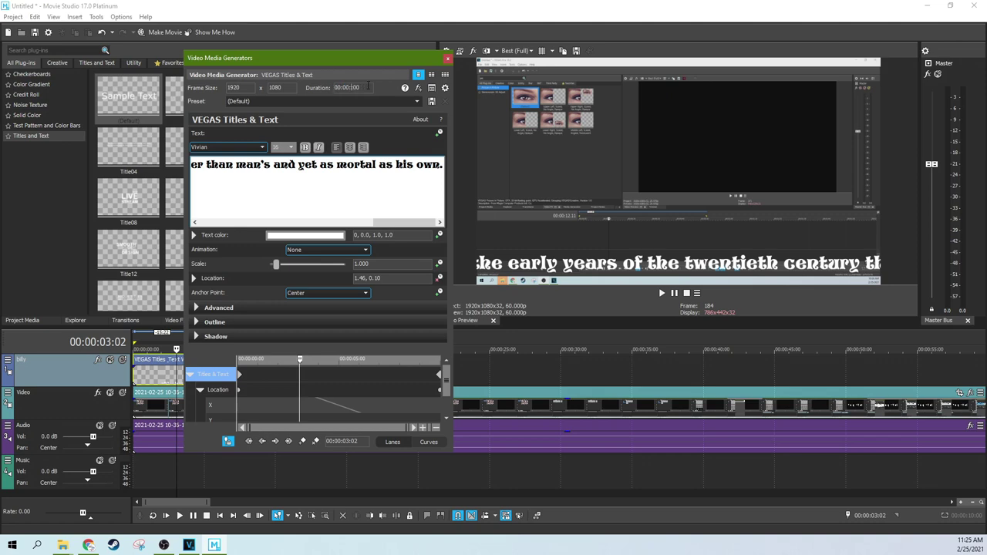
key("Return")
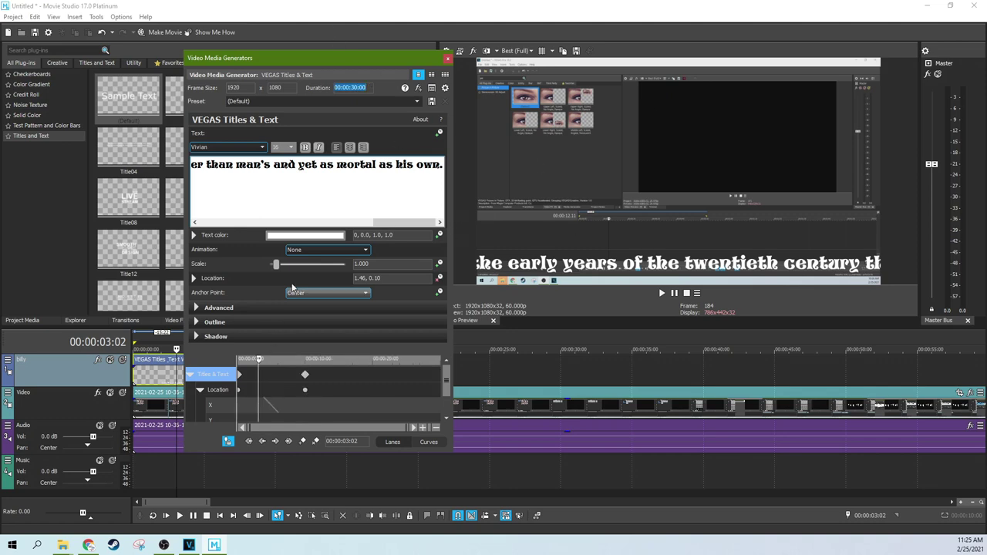
- Drag the 10-second end keyframe out to 30 seconds and close the generator settings
left_click(306, 373)
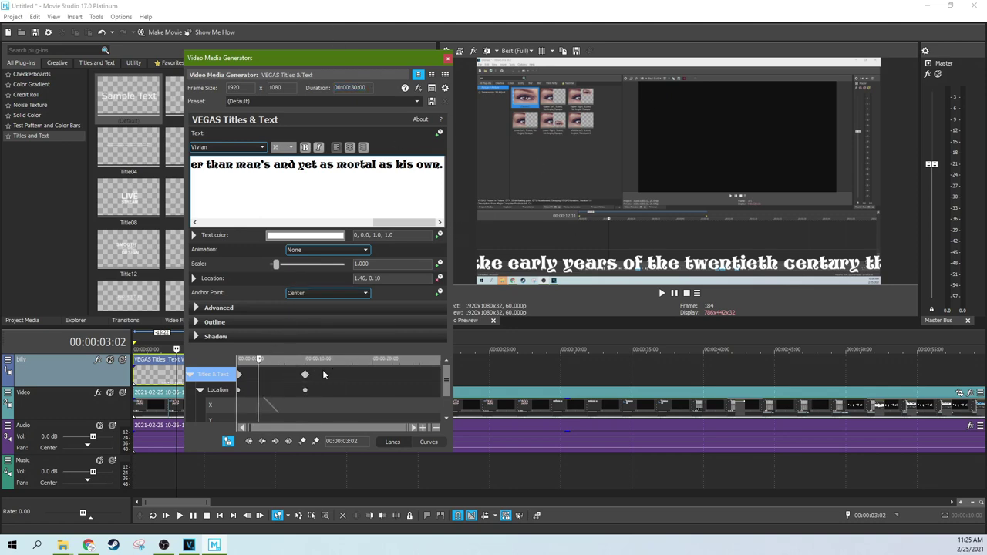
left_click_drag(306, 375, 306, 375)
left_click(305, 375)
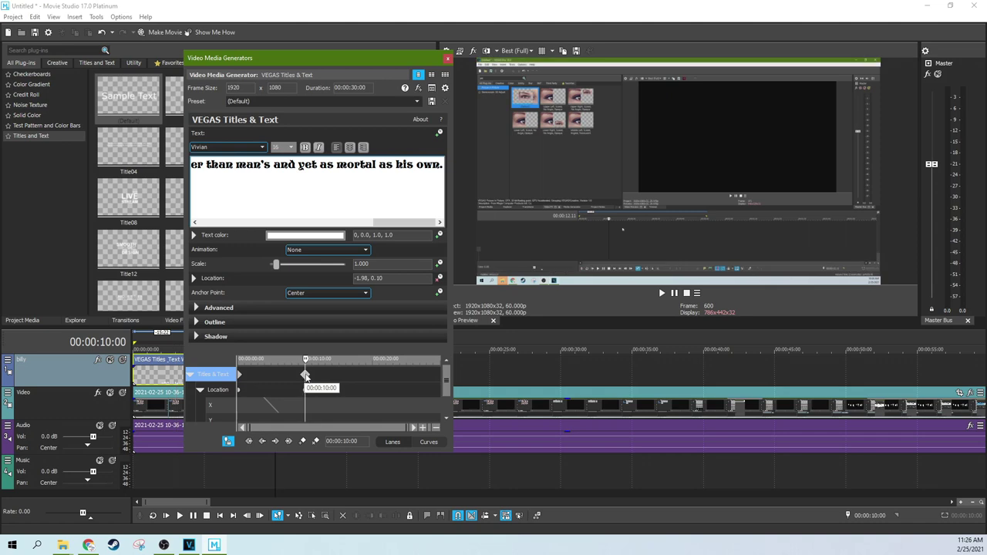
left_click_drag(305, 375, 444, 375)
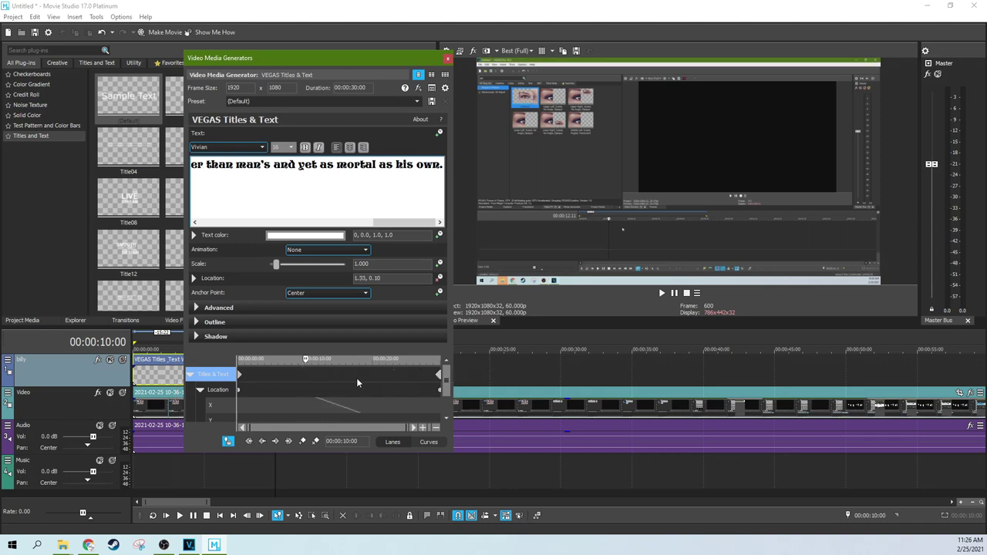
left_click(448, 60)
left_click(253, 381)
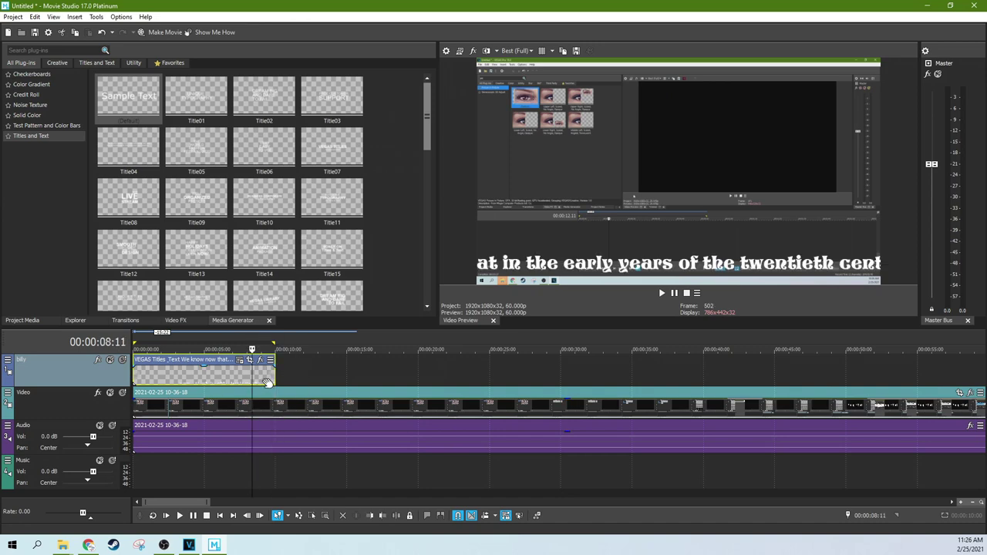
- Stretch the title clip to about 30 seconds, then play and pause at about 00:00:17
left_click_drag(275, 372, 580, 369)
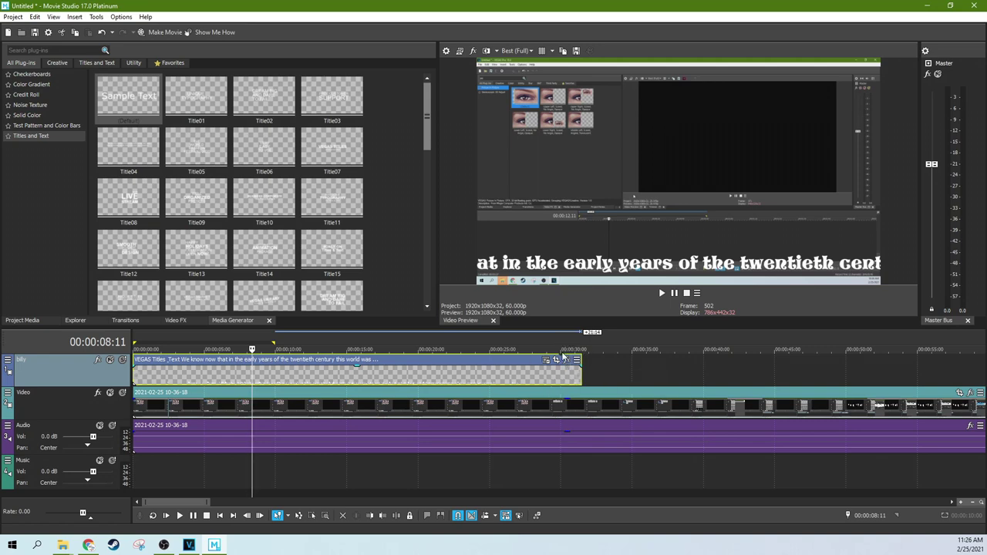
left_click(561, 376)
left_click(550, 378)
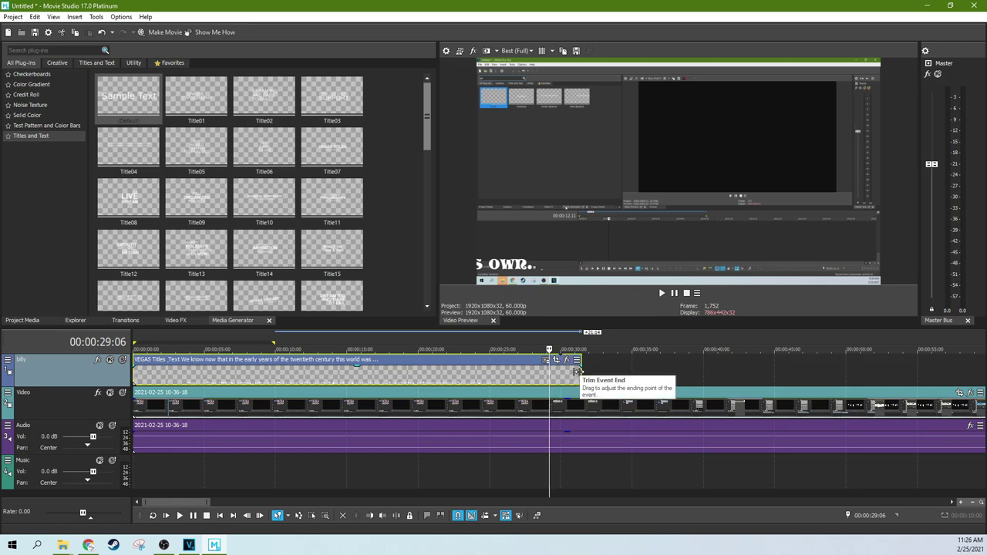
left_click_drag(577, 372, 561, 371)
left_click(403, 374)
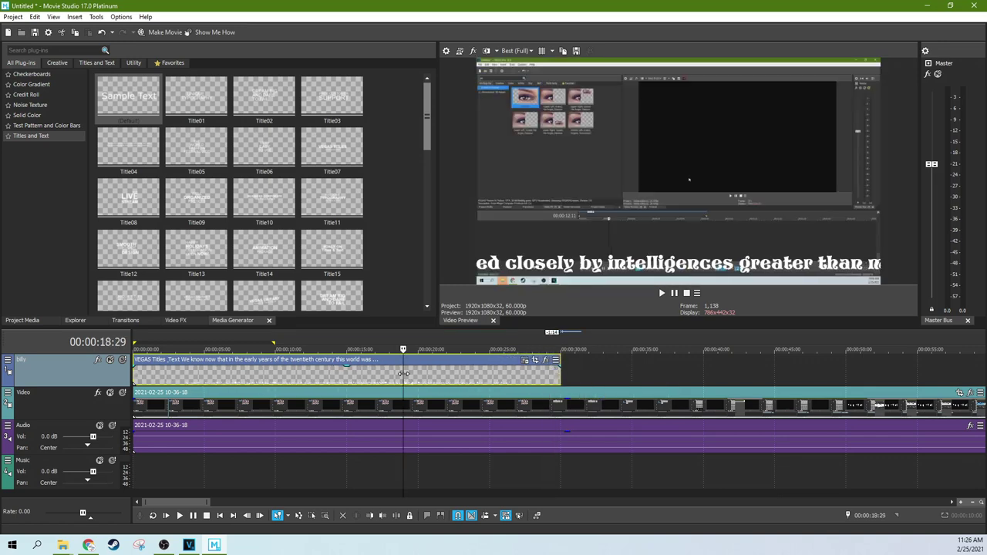
left_click_drag(403, 374, 316, 378)
left_click(662, 293)
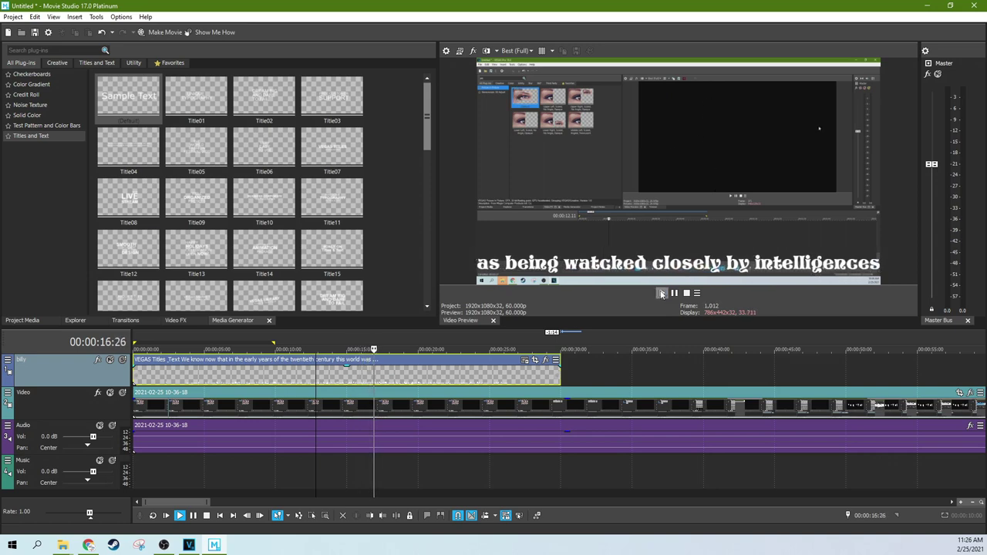
left_click(674, 293)
- Extend the title event's right edge to the video's end, then preview from the start and check around 4:03
scroll(466, 392, "down", 2)
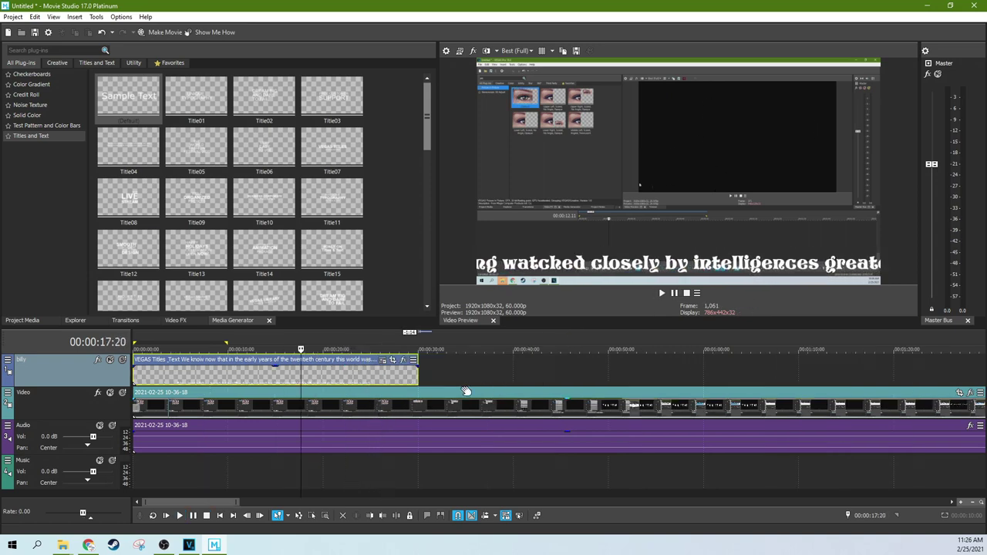
left_click_drag(417, 376, 733, 376)
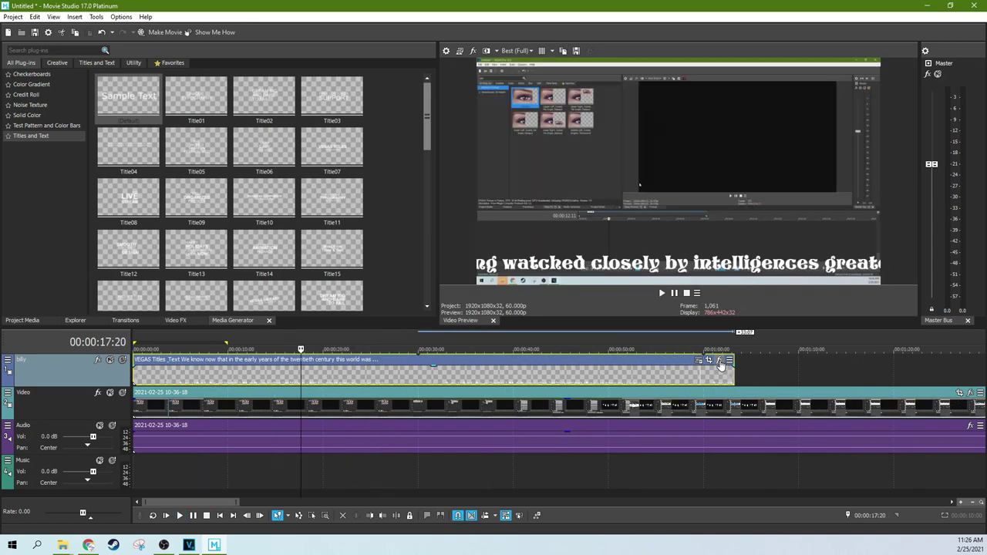
scroll(734, 376, "down", 2)
left_click_drag(432, 378, 870, 376)
scroll(840, 396, "down", 2)
scroll(839, 397, "down", 1)
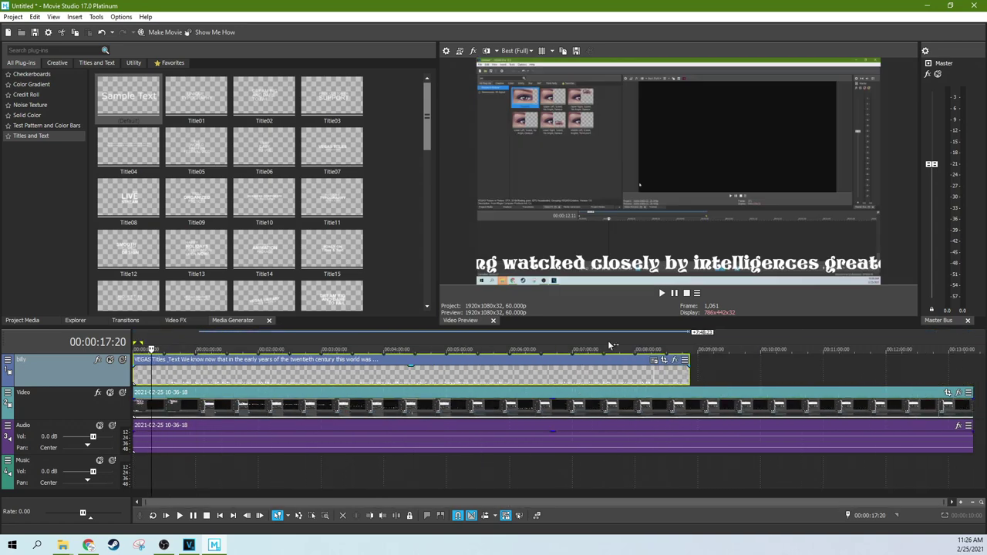
left_click_drag(689, 367, 973, 361)
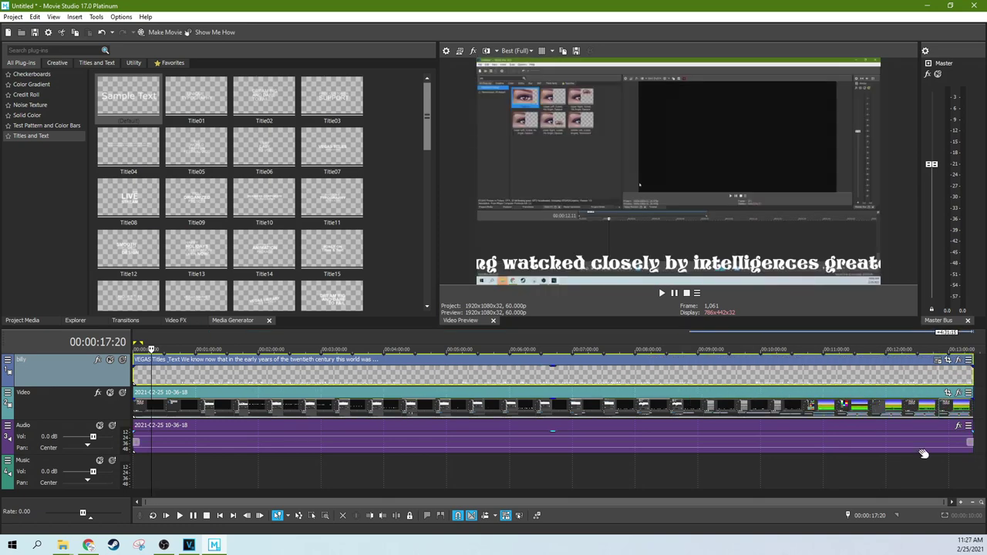
key("Home")
key("space")
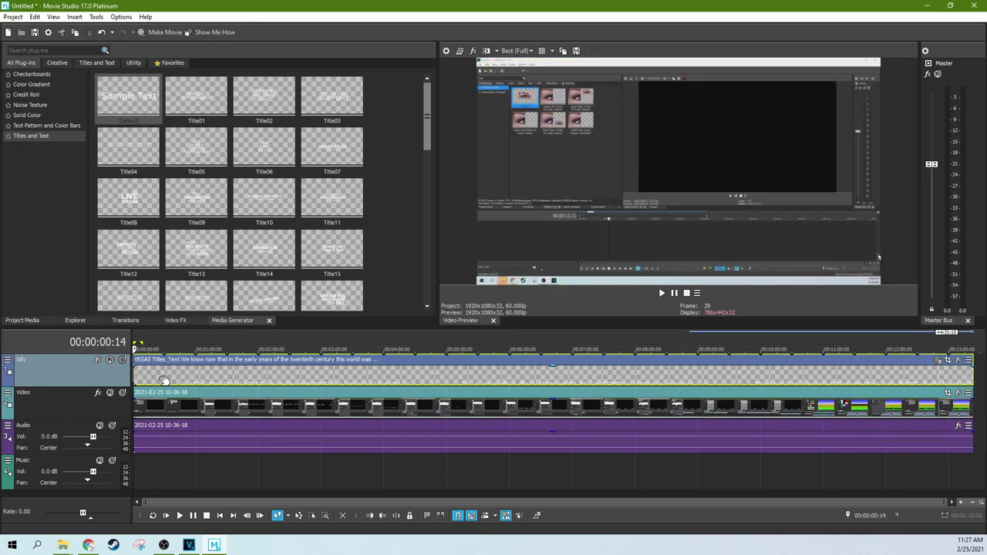
left_click(356, 351)
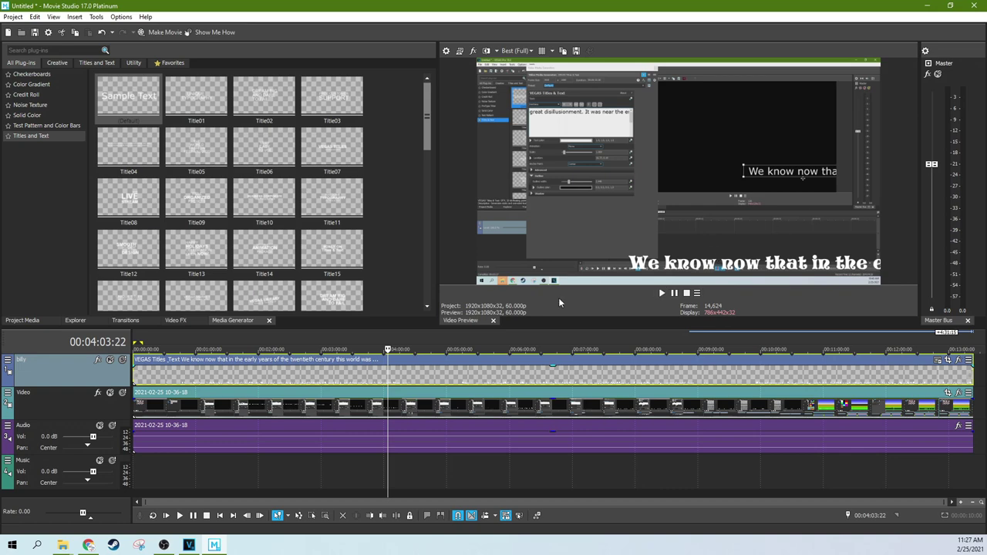
- Insert a new video track above the billy track and move the title clip onto it
right_click(96, 377)
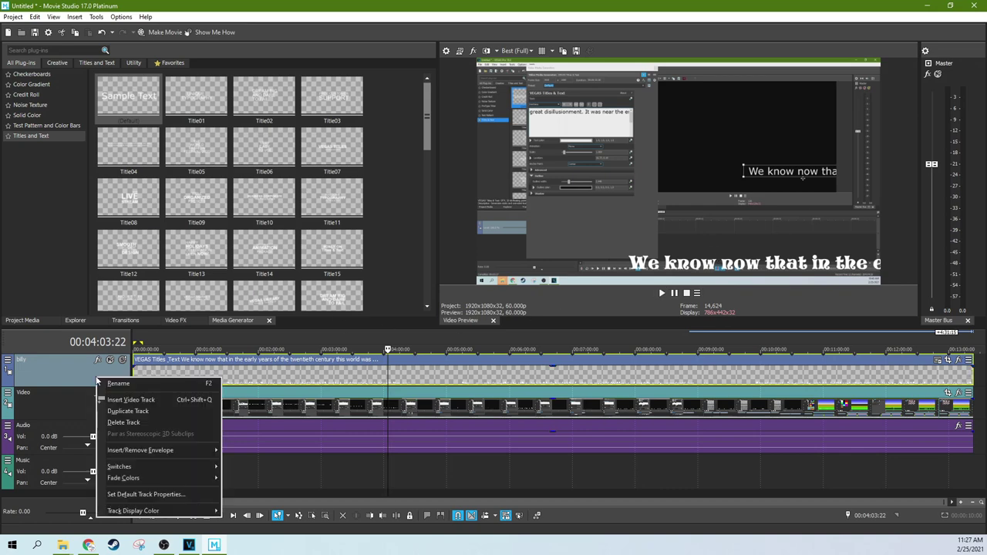
left_click(135, 397)
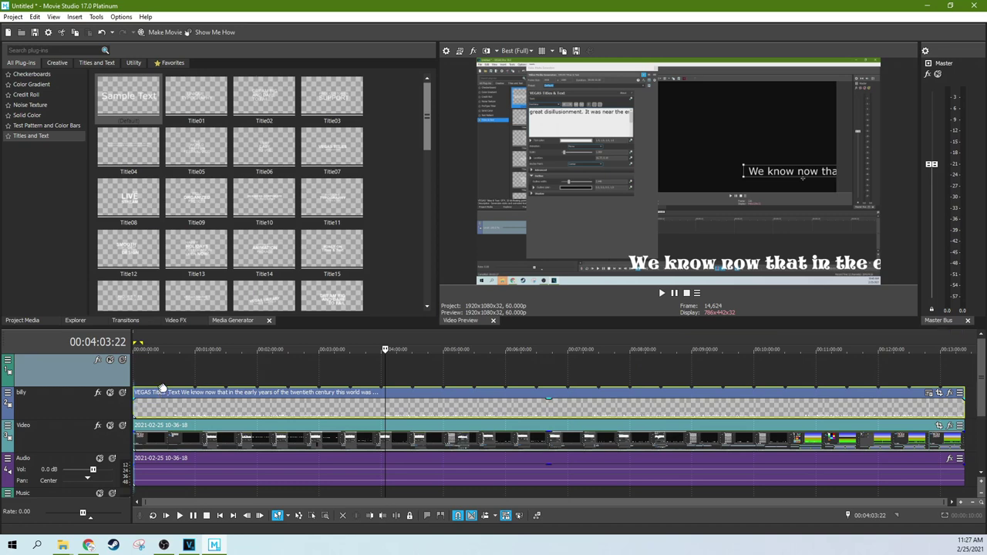
left_click_drag(162, 393, 163, 363)
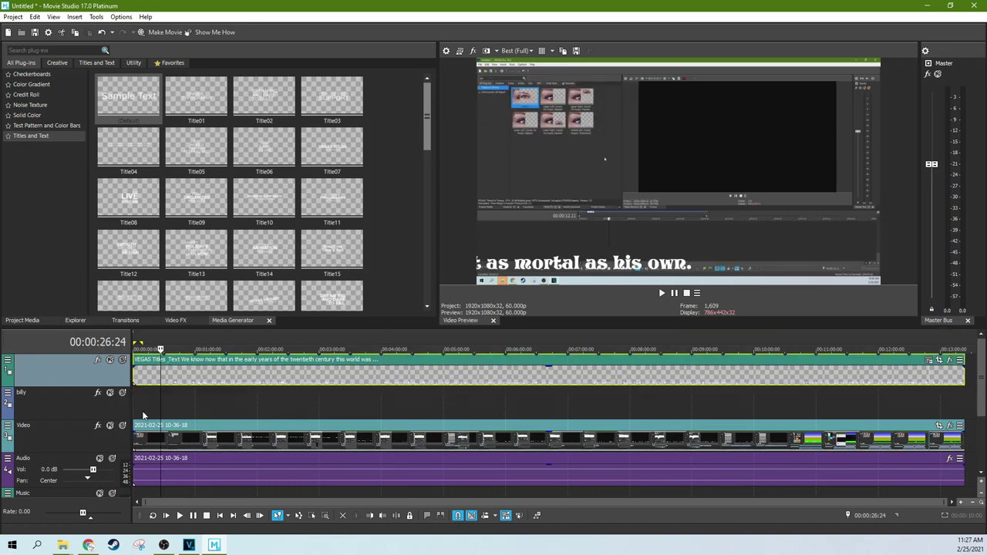
- Add a black Solid Color clip from the Media Generator to the billy track below the title
left_click(177, 320)
left_click(218, 322)
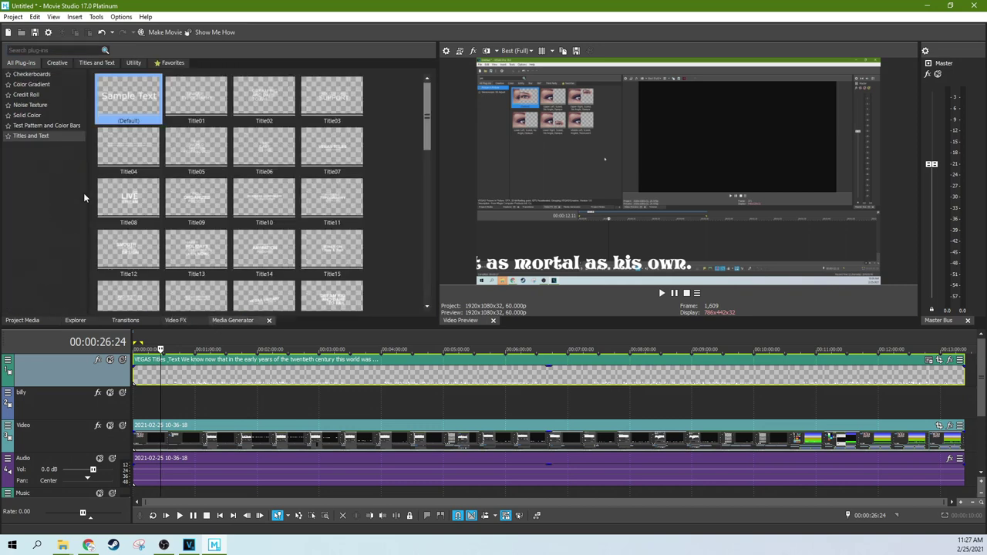
left_click(84, 115)
left_click_drag(166, 114, 143, 406)
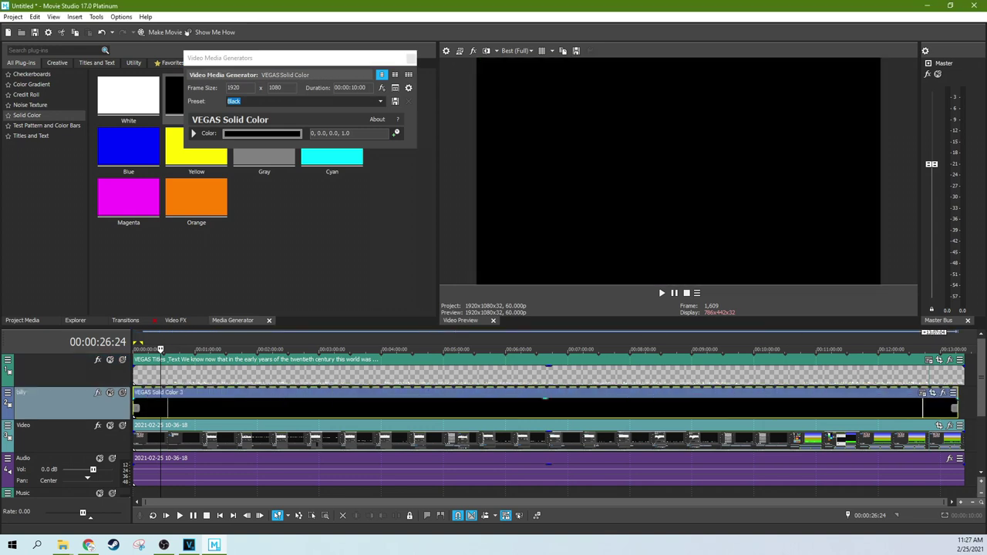
scroll(832, 363, "right", 3)
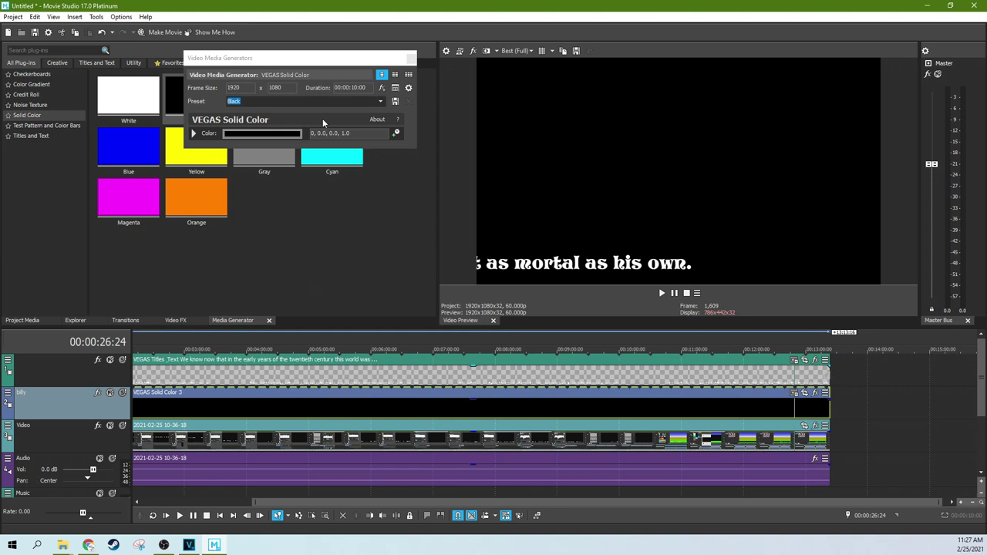
left_click(412, 58)
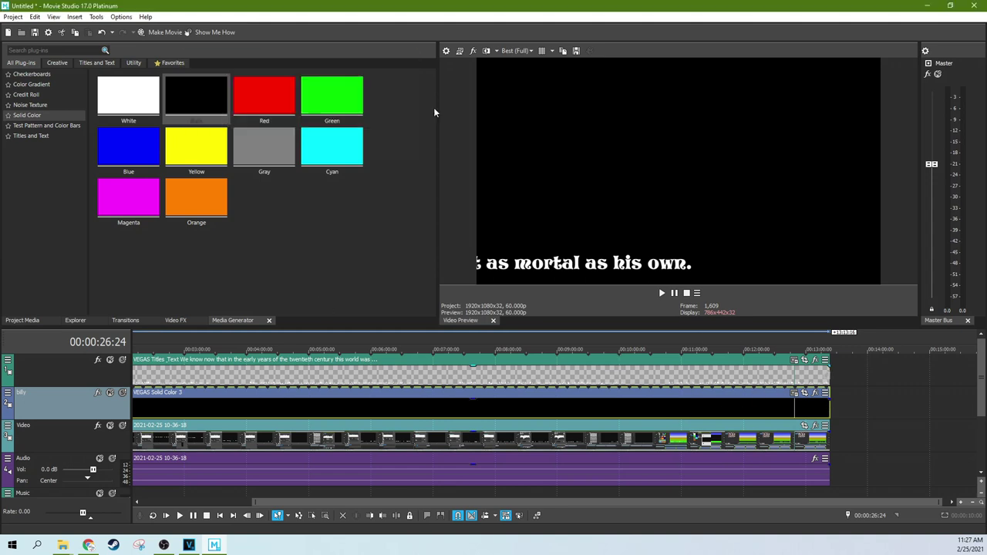
left_click(805, 392)
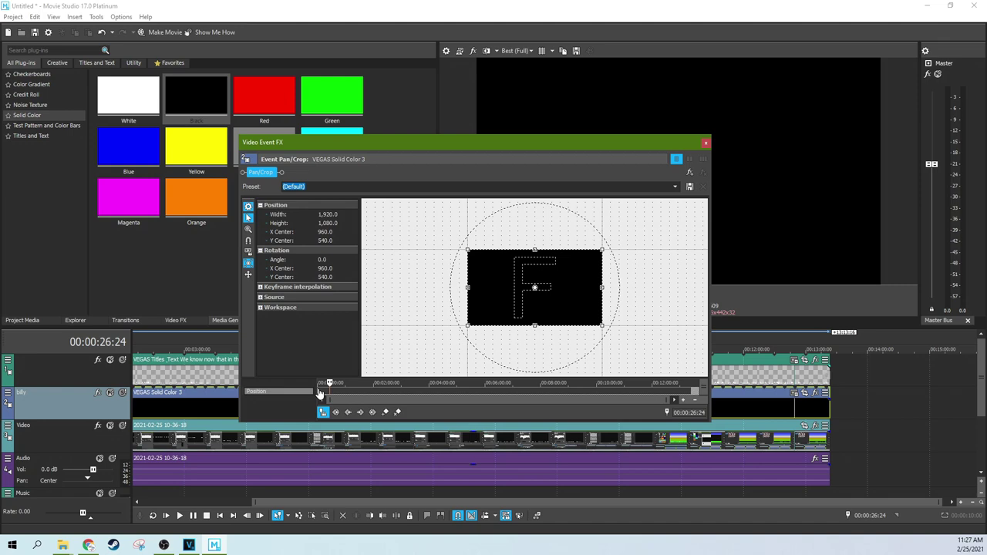
- Crop the black clip to a thin horizontal band, 141.3 high by 1,920 wide
left_click(320, 394)
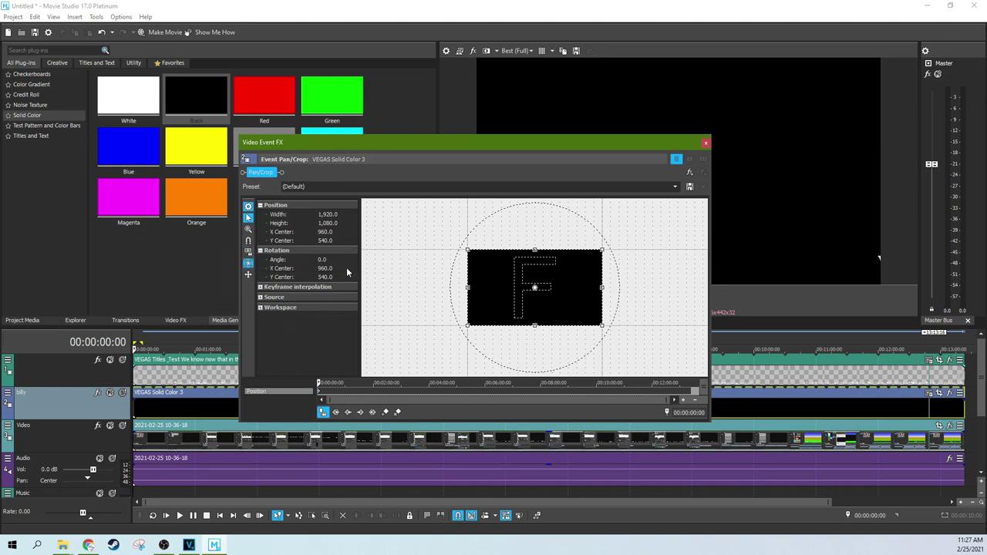
left_click_drag(536, 249, 535, 277)
left_click_drag(556, 146, 349, 97)
left_click_drag(330, 232, 329, 238)
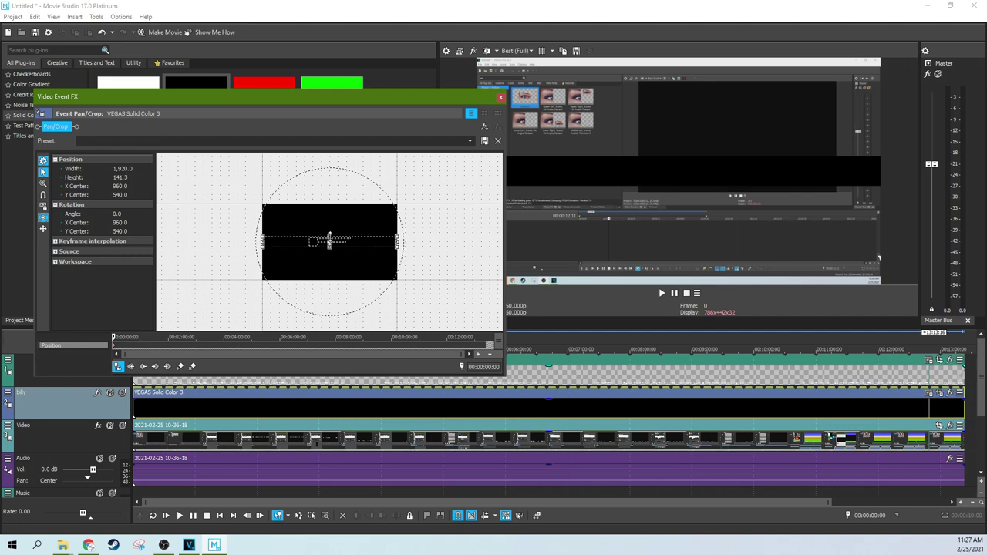
left_click(502, 99)
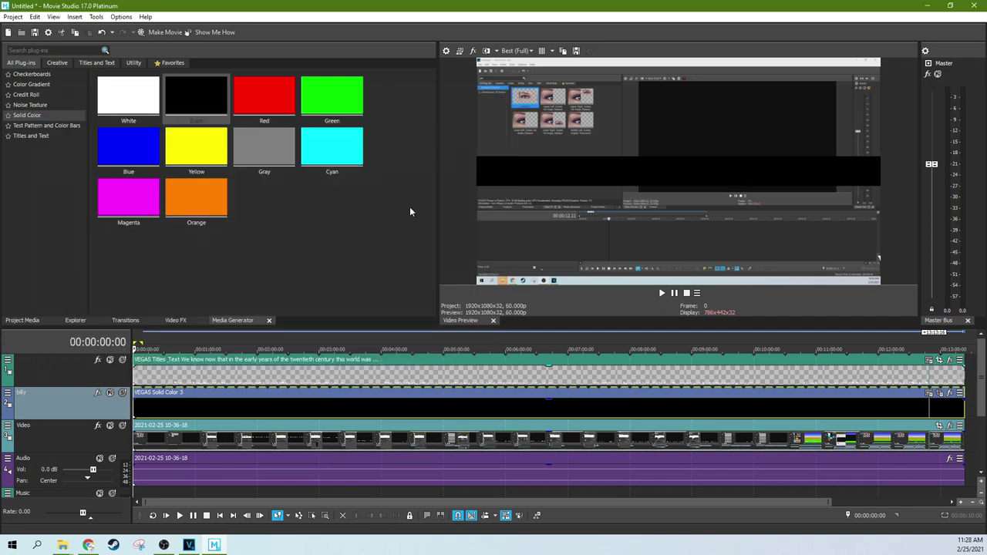
left_click(366, 410)
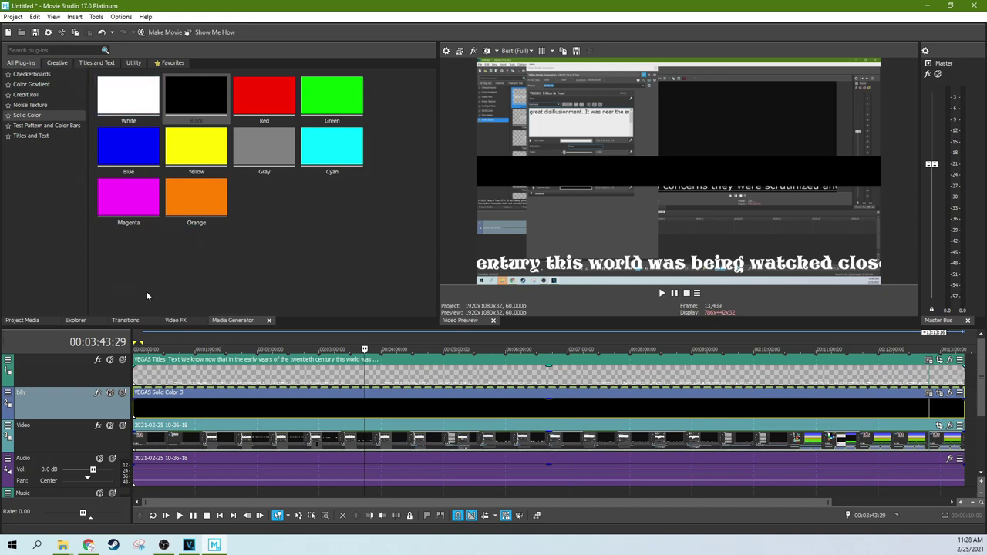
- Apply the Picture in Picture video effect to the black Solid Color clip
left_click(176, 320)
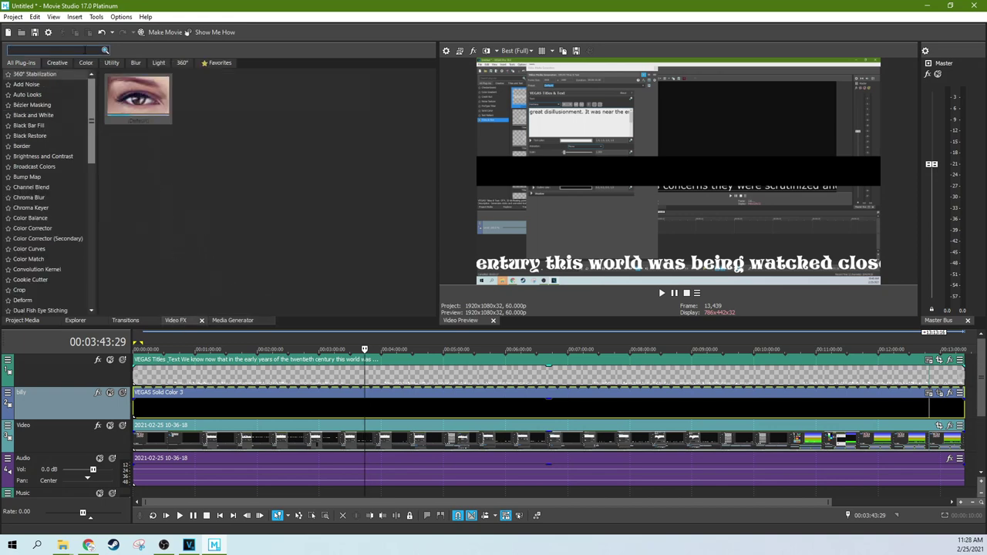
type("pic")
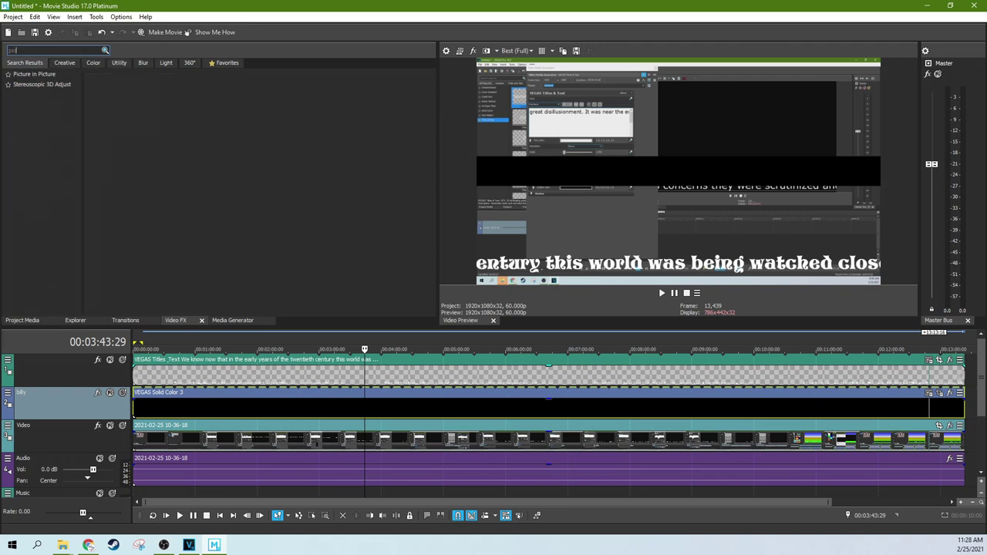
left_click(68, 74)
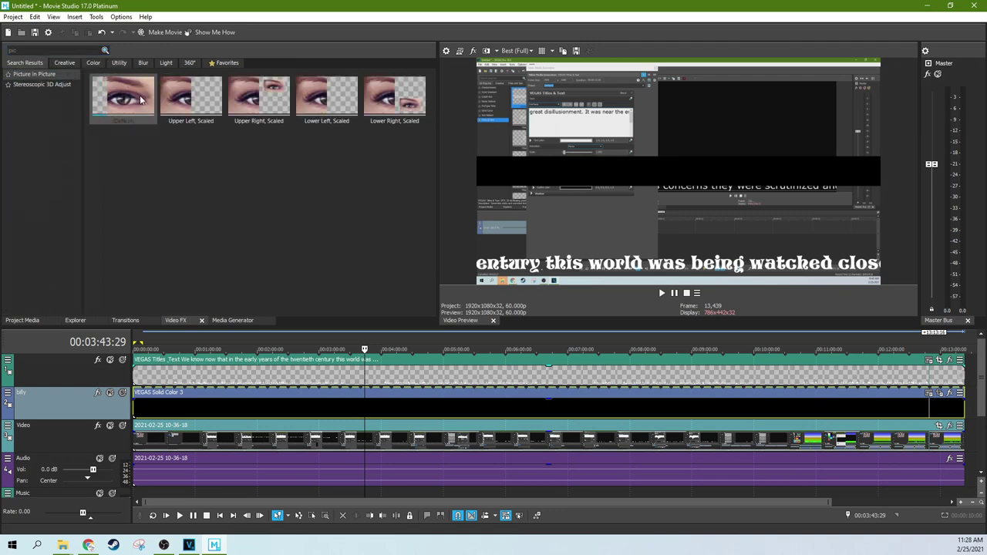
left_click_drag(135, 112, 380, 409)
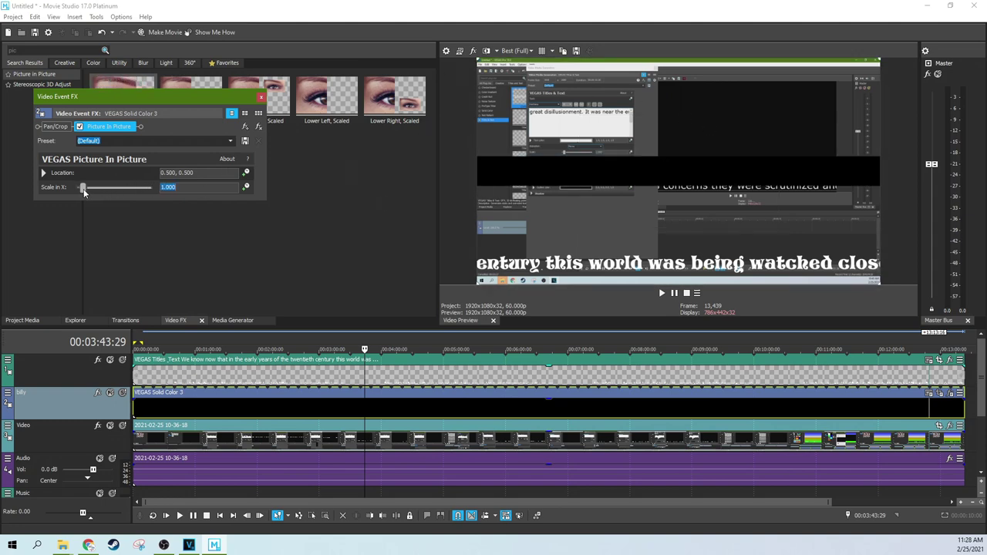
- Widen the black band, move it to the bottom behind the text, and set 78% opacity
left_click_drag(82, 189, 86, 193)
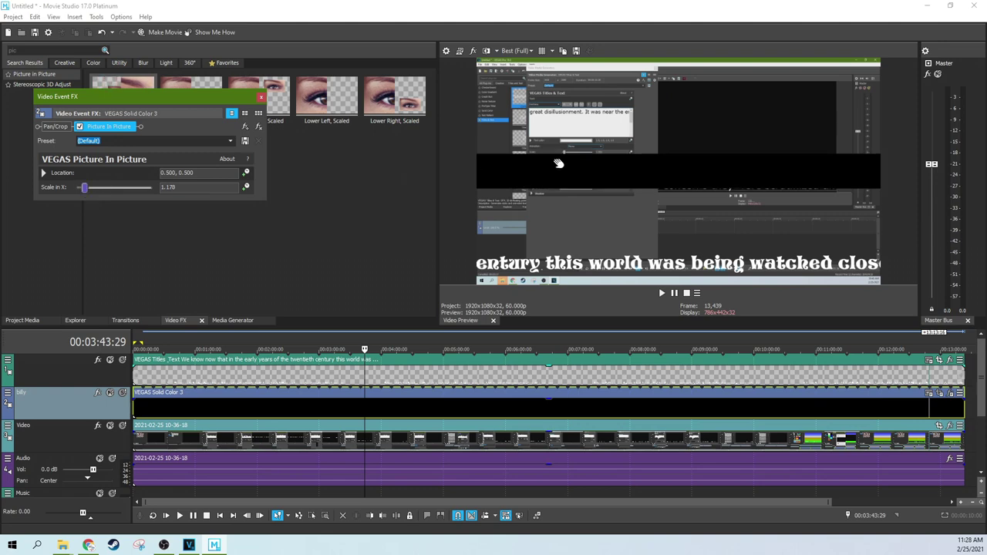
left_click_drag(624, 152, 536, 192)
left_click_drag(741, 165, 822, 193)
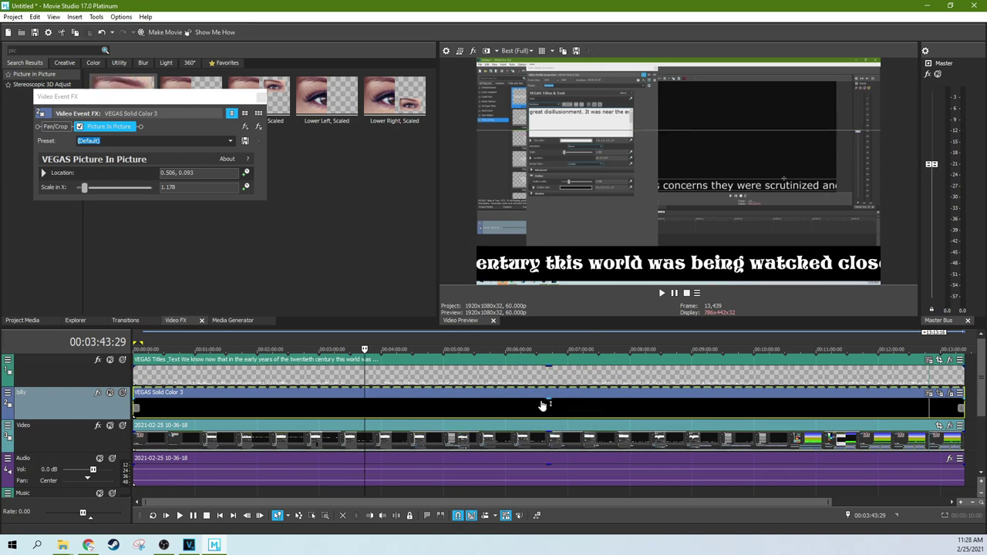
mouse_move(544, 405)
left_mouse_down()
mouse_move(486, 407)
mouse_move(553, 406)
left_mouse_up()
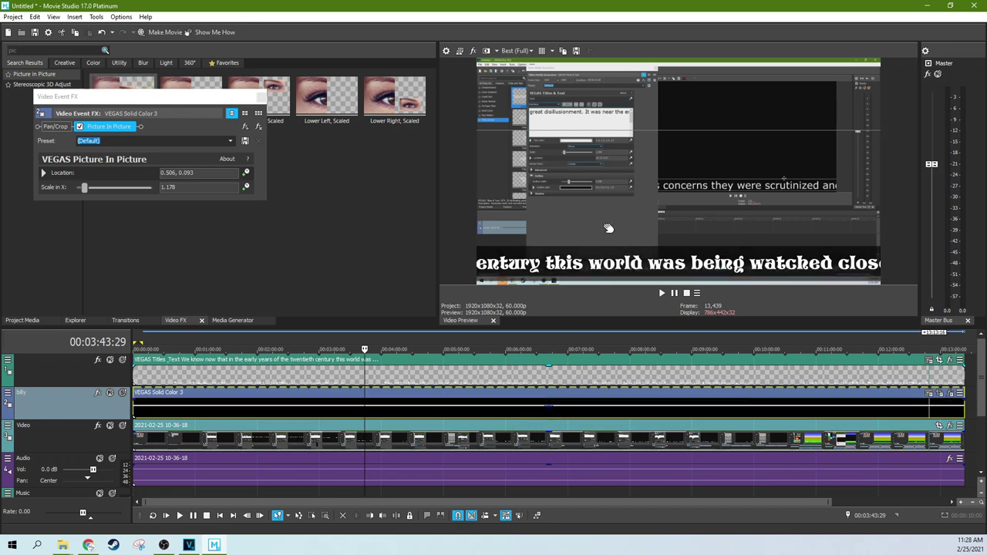
left_click_drag(609, 229, 619, 205)
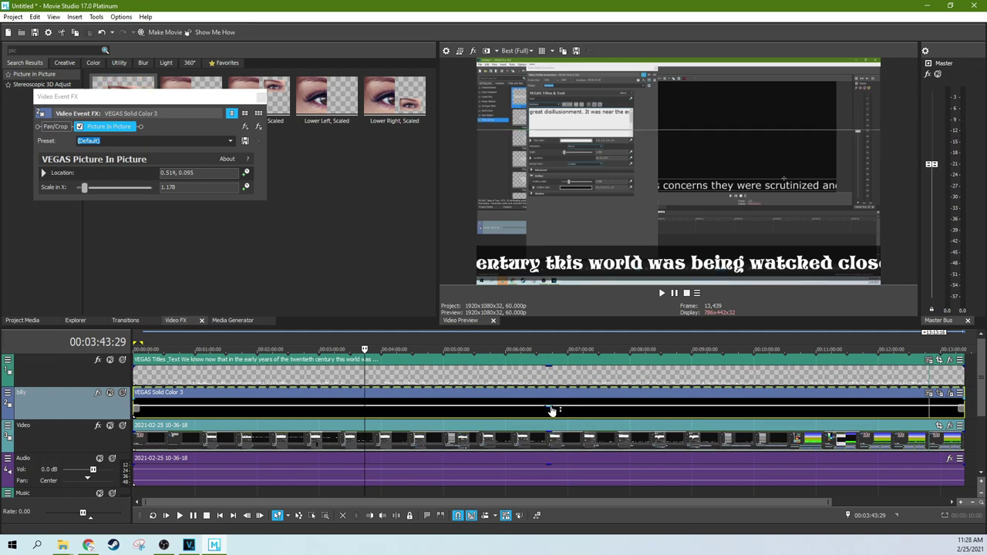
- Play from a later point and pause at 00:04:24:10 to check the title scrolling over the band
left_click(398, 440)
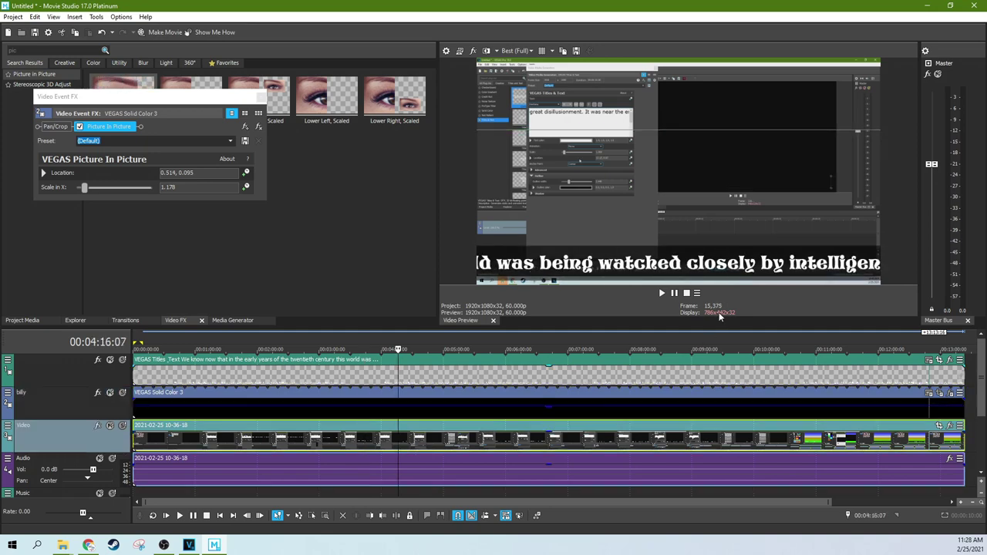
left_click(662, 293)
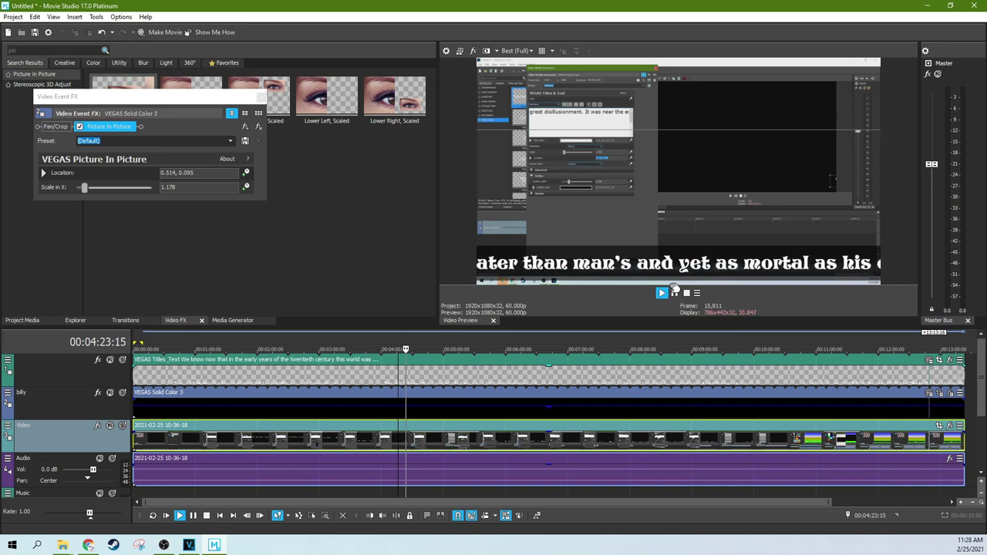
left_click(673, 293)
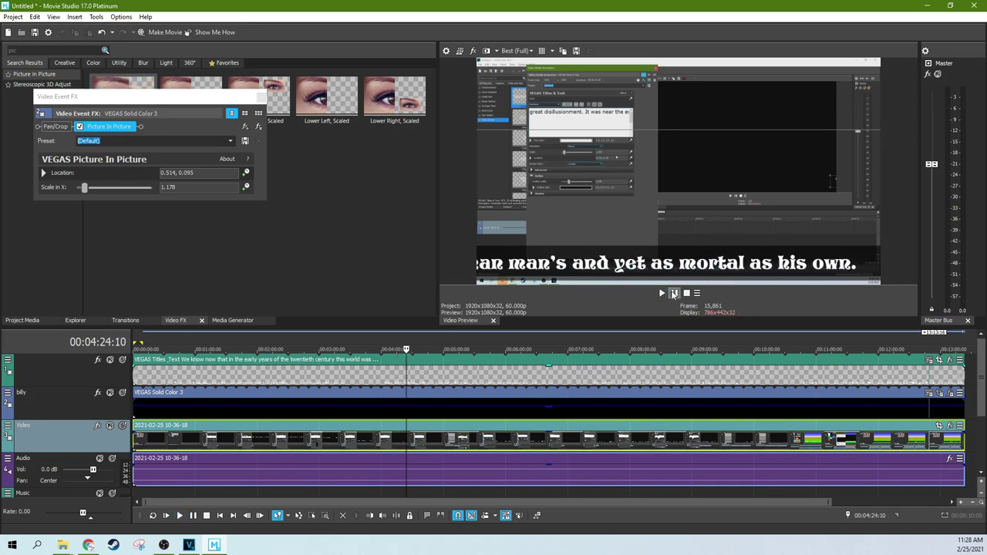